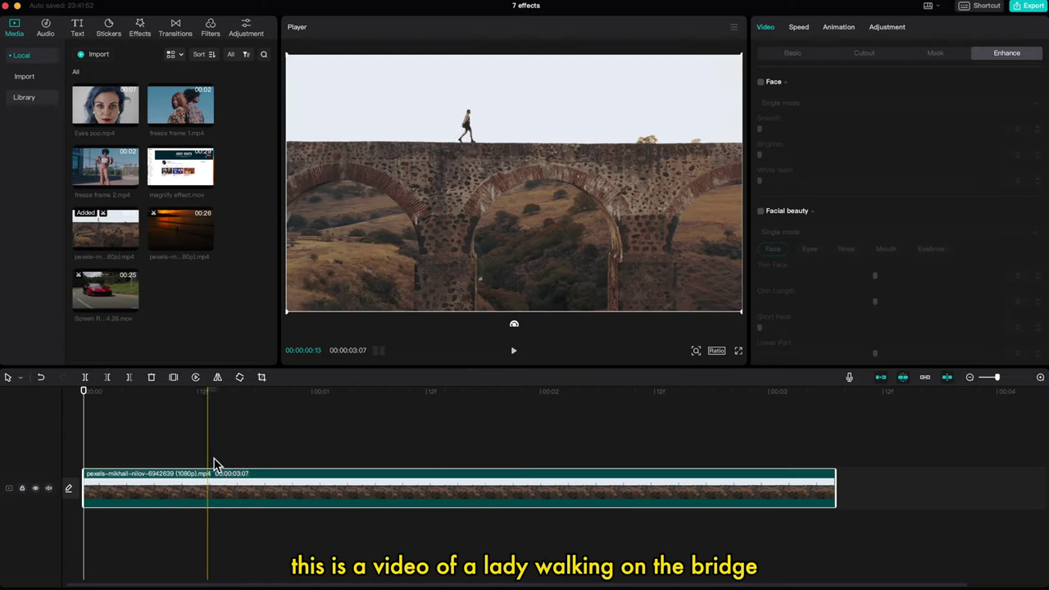
# - Paste a copy of the aqueduct clip onto a track above and deactivate the lower original
pyautogui.moveTo(211, 461); pyautogui.dragTo(370, 464)
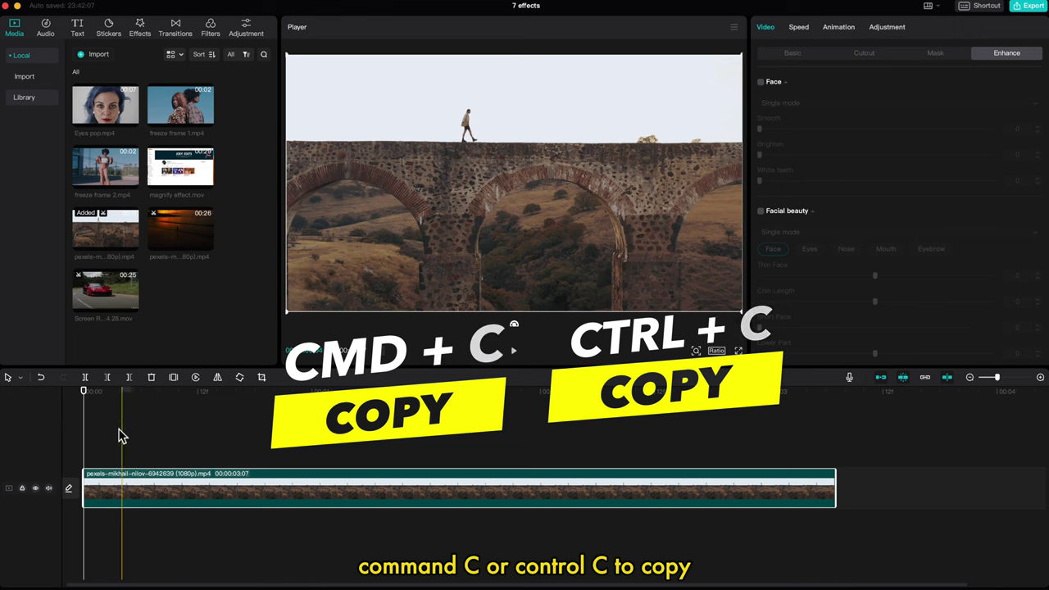
pyautogui.press('super+v')
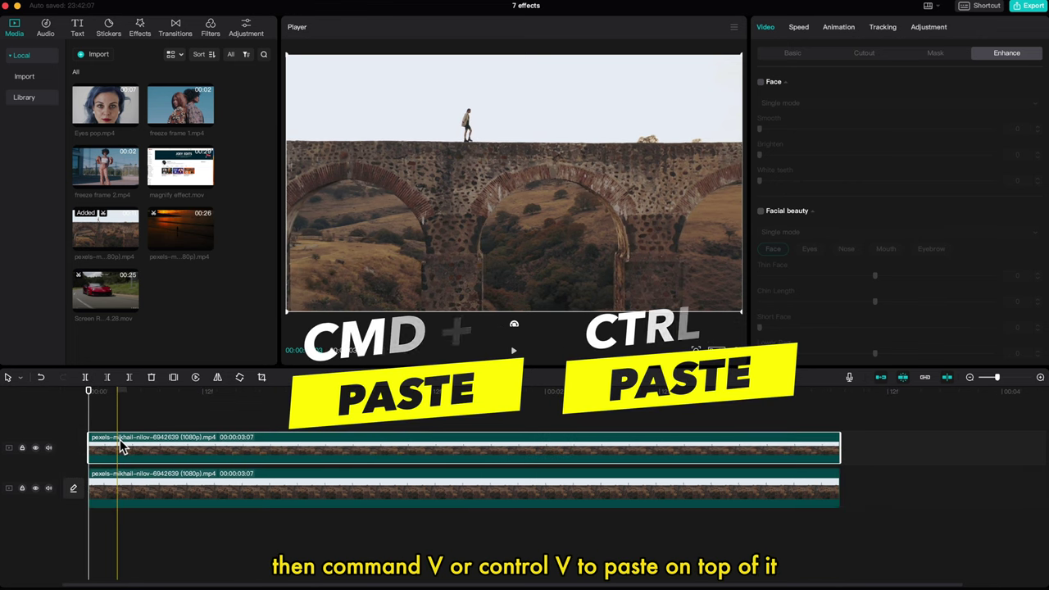
pyautogui.click(141, 495)
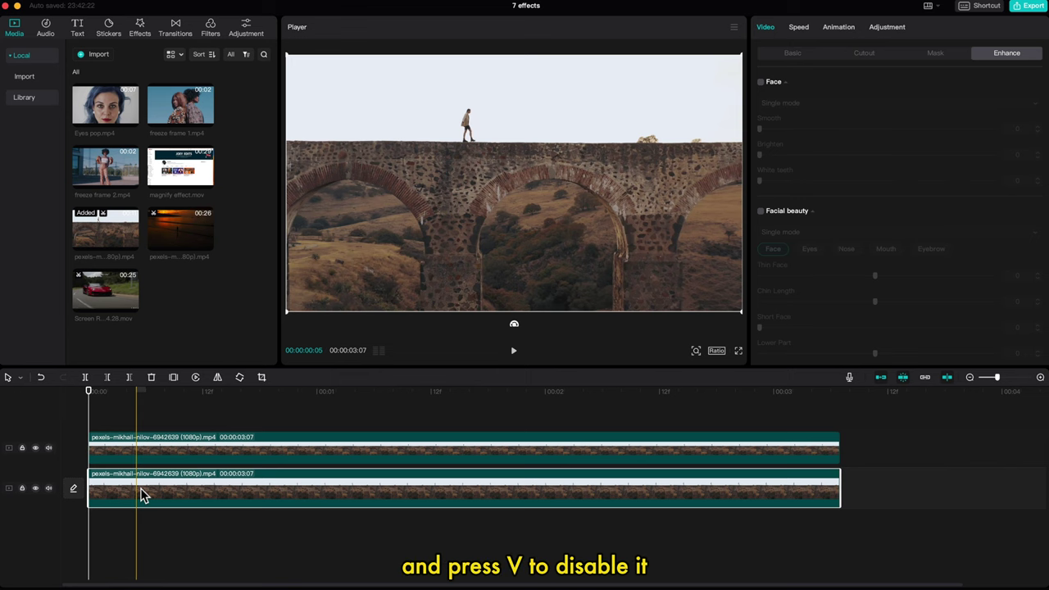
pyautogui.press('v')
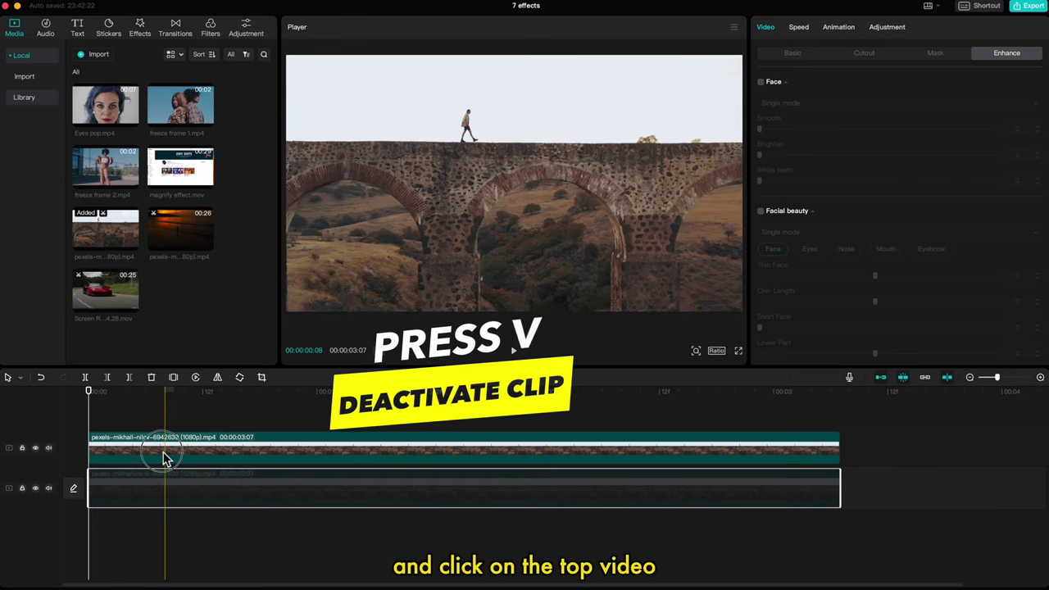
pyautogui.click(163, 454)
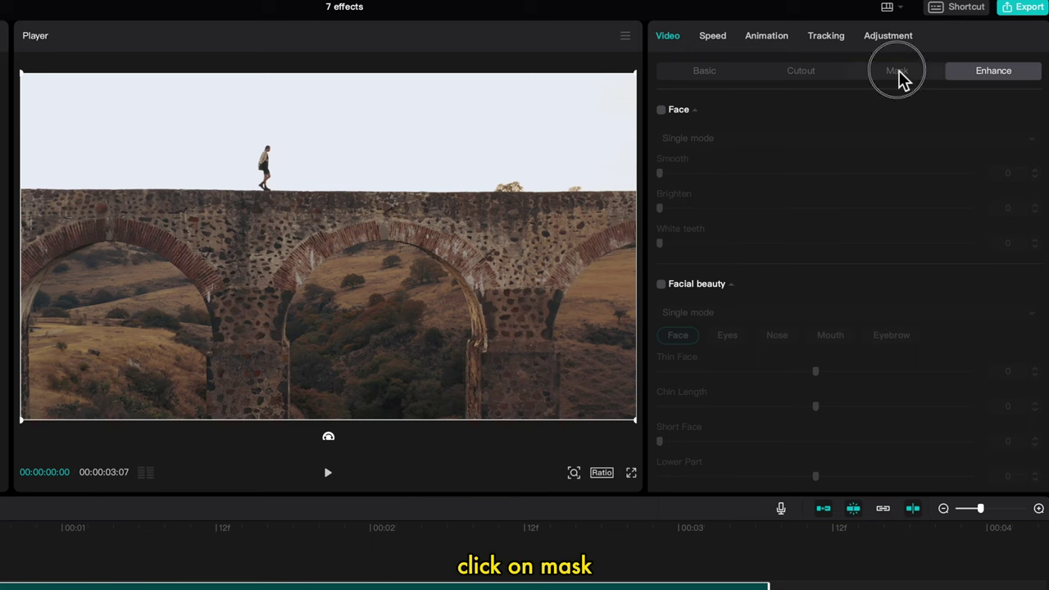
# - Put a rectangle mask tightly around the walking figure on the top clip, feathered to 5
pyautogui.click(899, 72)
pyautogui.click(913, 155)
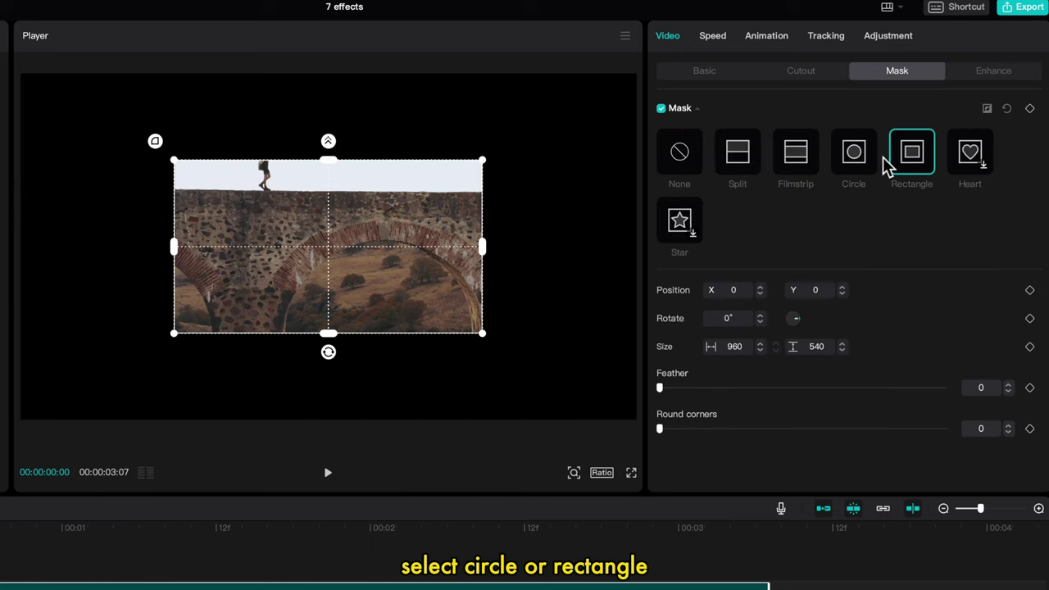
pyautogui.moveTo(376, 233); pyautogui.dragTo(311, 152)
pyautogui.moveTo(115, 173); pyautogui.dragTo(235, 170)
pyautogui.moveTo(271, 264); pyautogui.dragTo(270, 232)
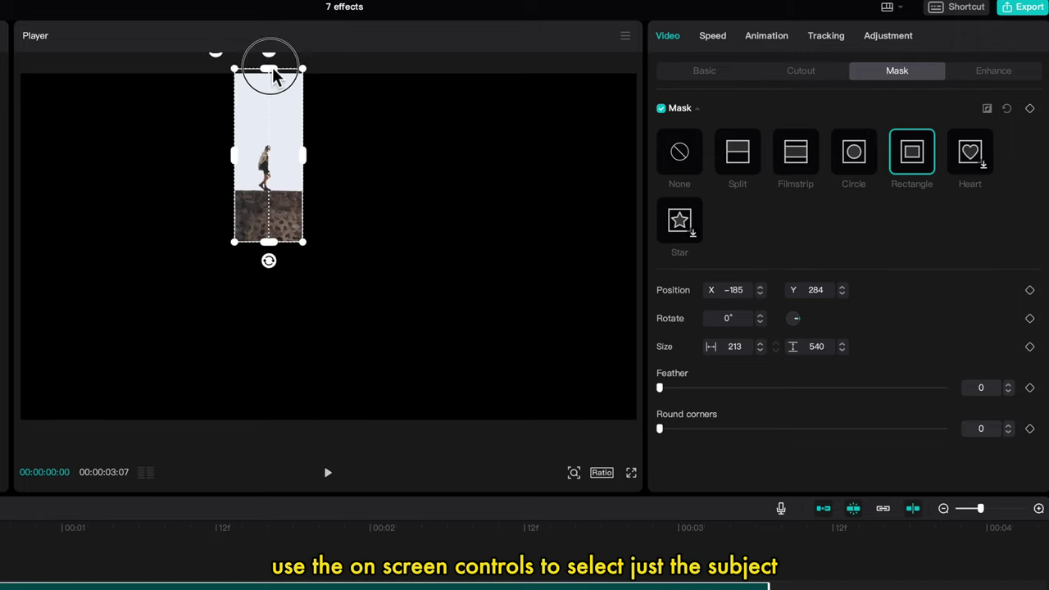
pyautogui.moveTo(275, 76); pyautogui.dragTo(274, 123)
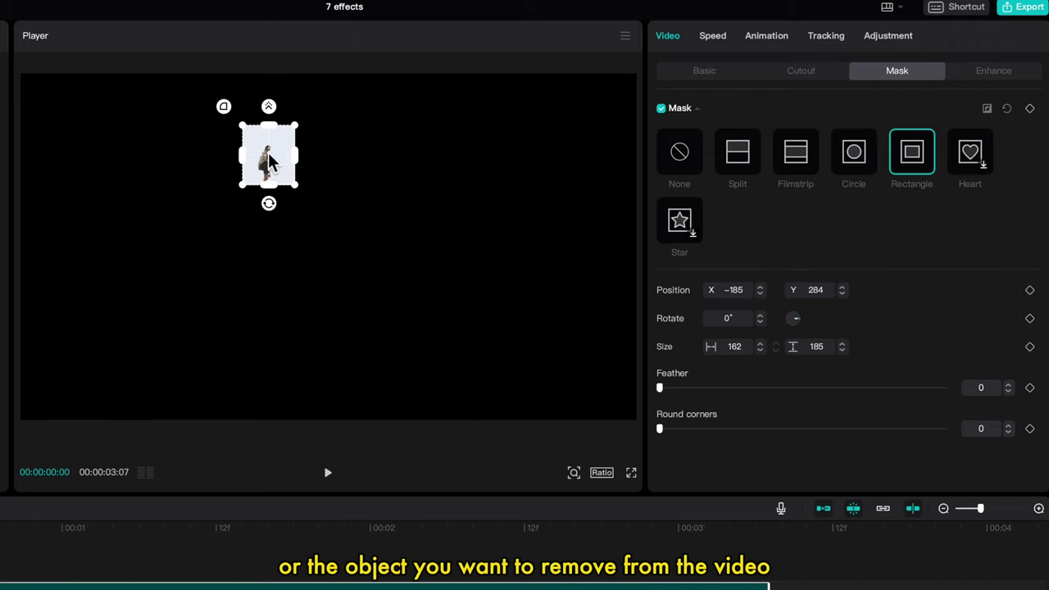
pyautogui.moveTo(663, 388); pyautogui.dragTo(678, 390)
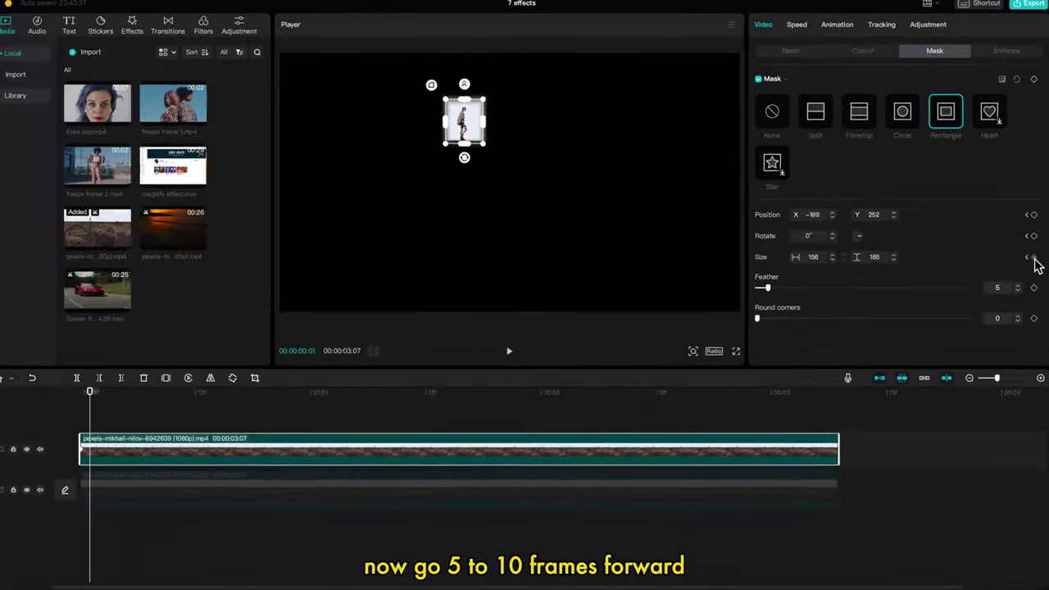
# - Keyframe the mask position frame by frame so it tracks the walker to the clip's end, then reverse it
pyautogui.press('Right')
pyautogui.press('Right')
pyautogui.press('Right')
pyautogui.press('Right')
pyautogui.press('Right')
pyautogui.press('Right')
pyautogui.press('Right')
pyautogui.press('Right')
pyautogui.press('Right')
pyautogui.press('Right')
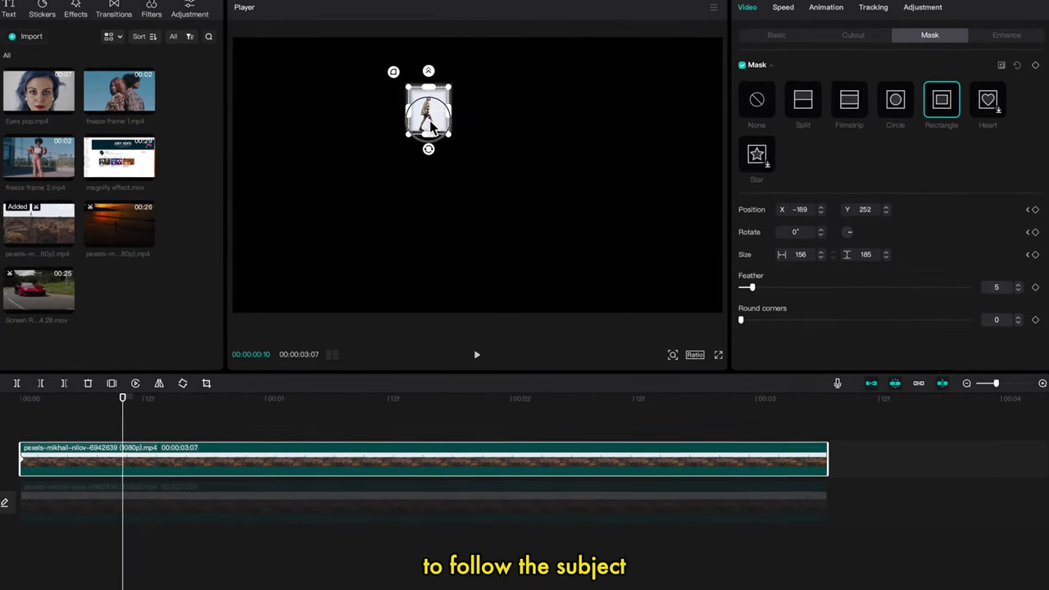
pyautogui.moveTo(432, 123); pyautogui.dragTo(429, 124)
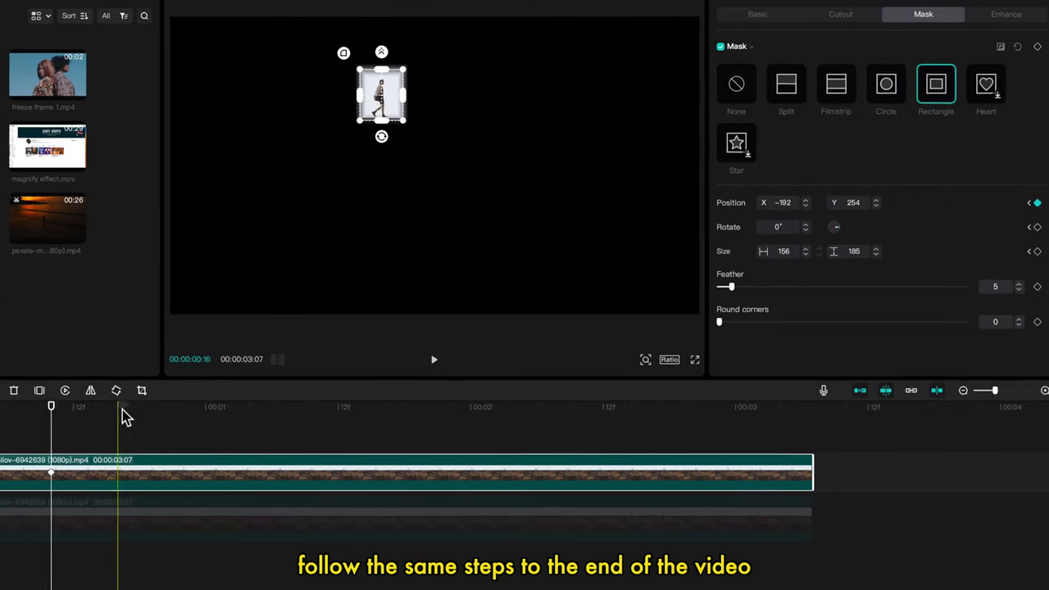
pyautogui.click(649, 435)
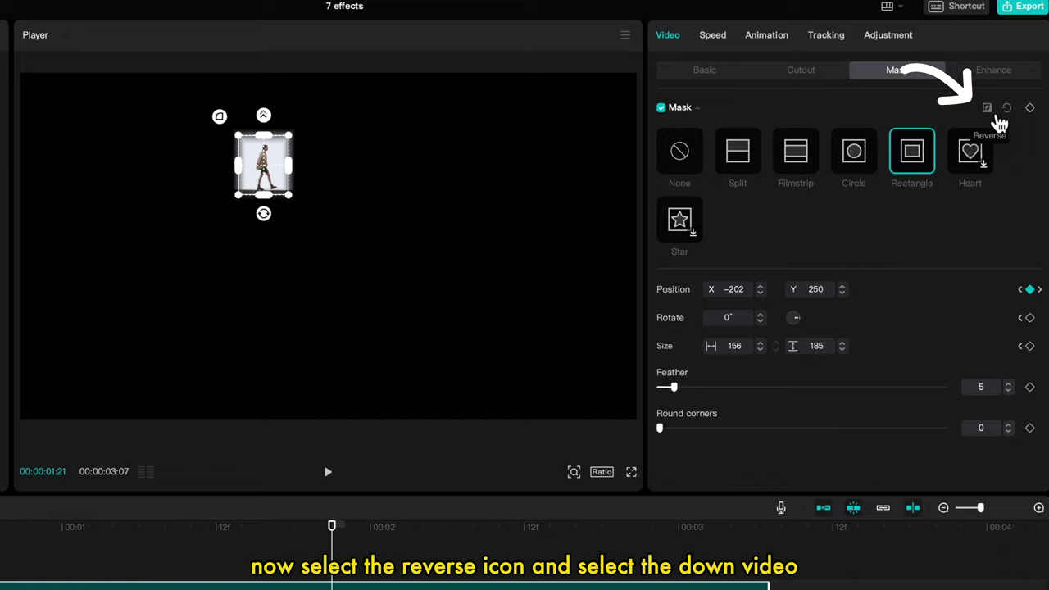
pyautogui.click(988, 110)
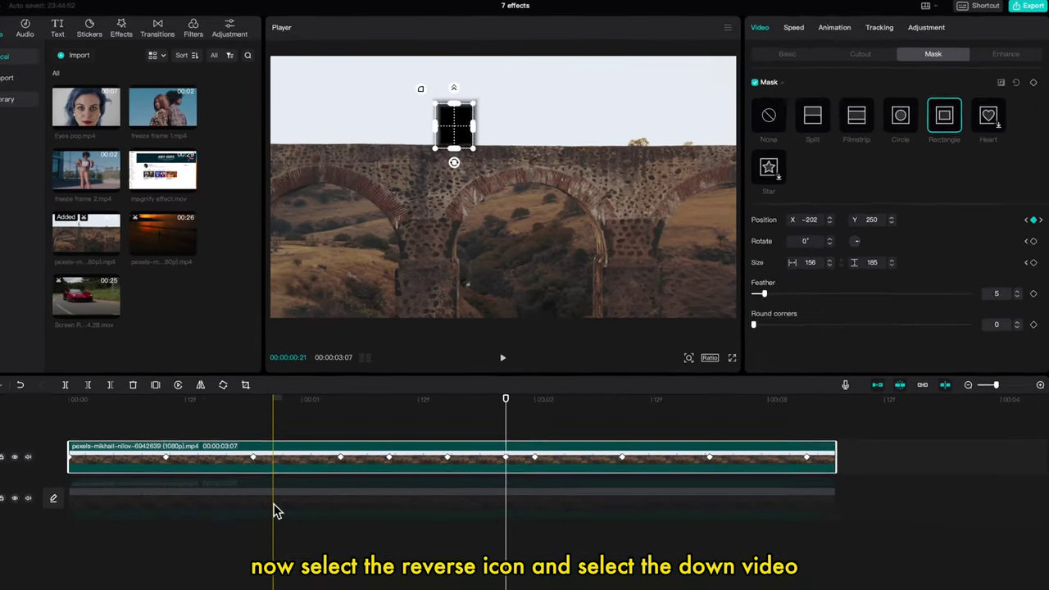
# - Reactivate the lower clip so it fills the masked hole beneath the cutout
pyautogui.click(291, 502)
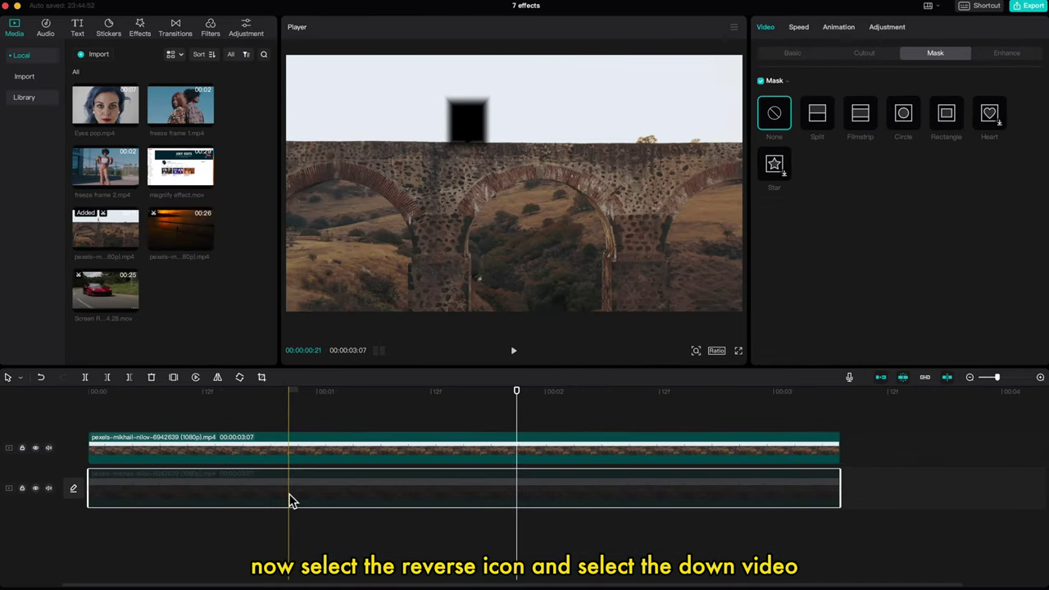
pyautogui.press('v')
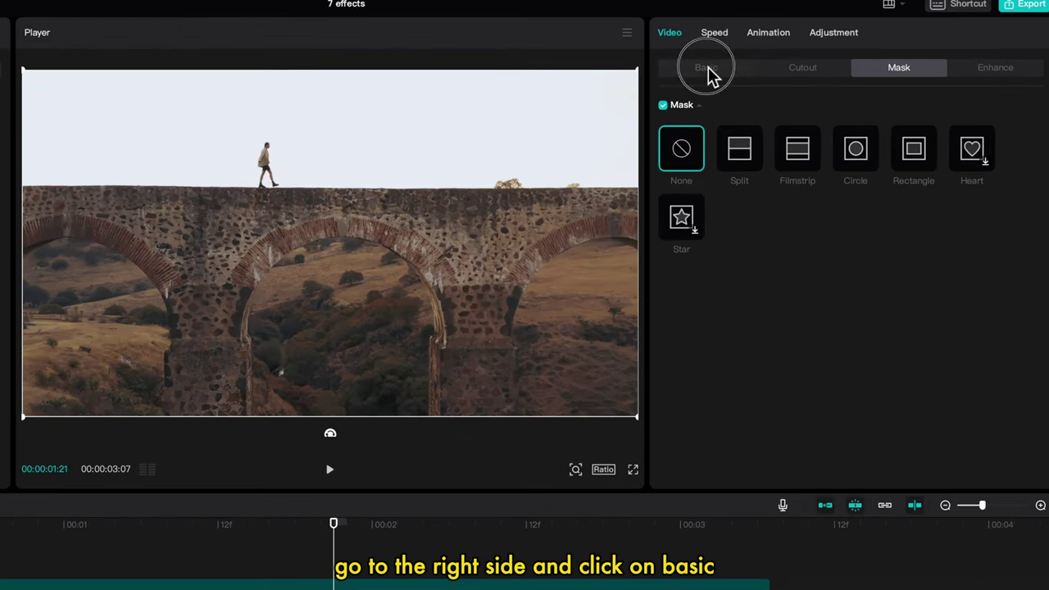
pyautogui.click(707, 68)
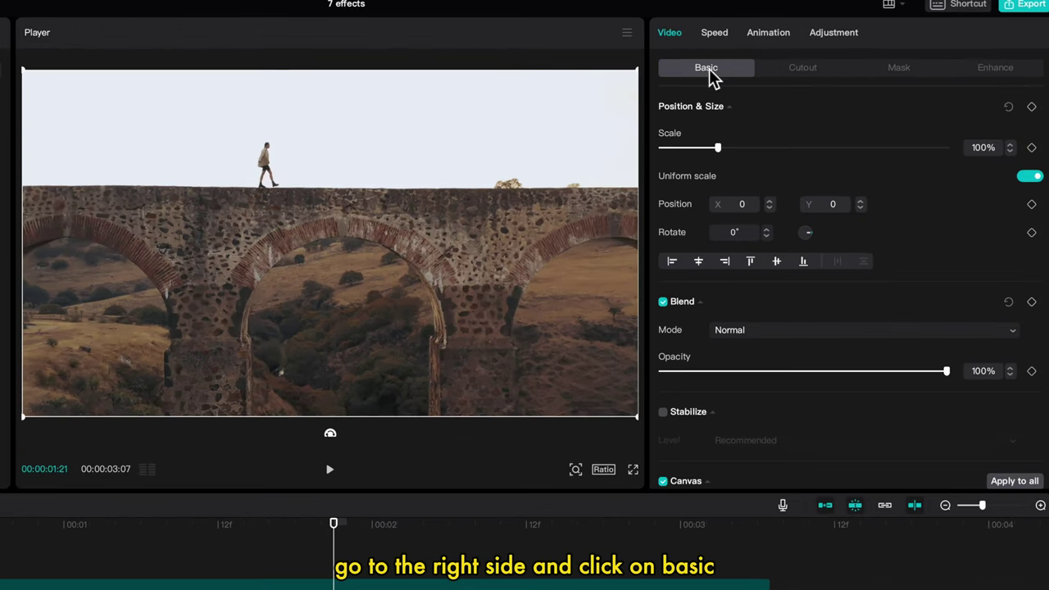
# - Raise the lower clip's Position X to about 145, shifting it right behind the cut-out figure
pyautogui.click(770, 201)
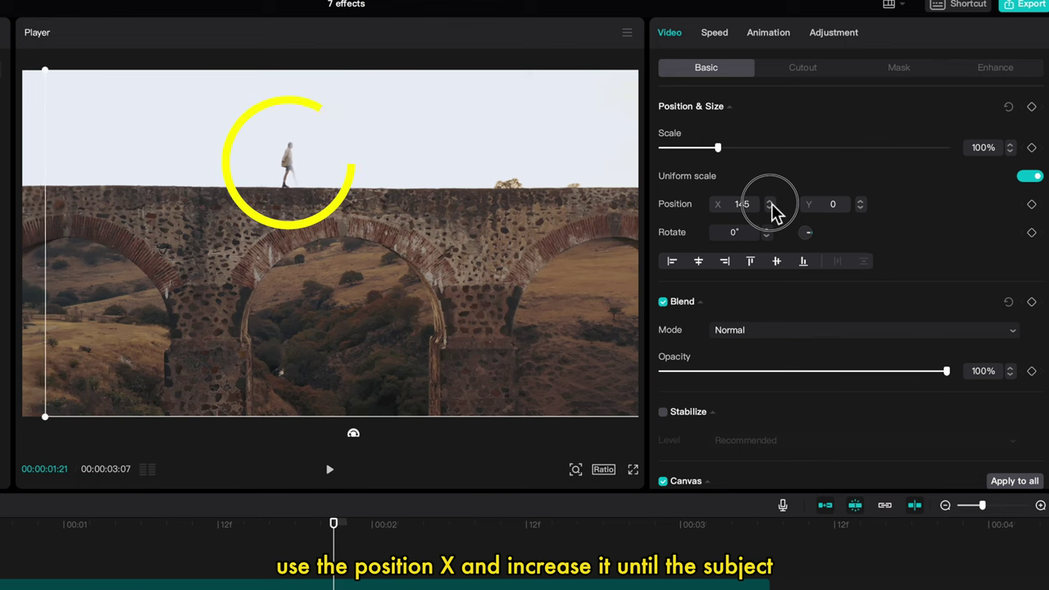
pyautogui.click(770, 201)
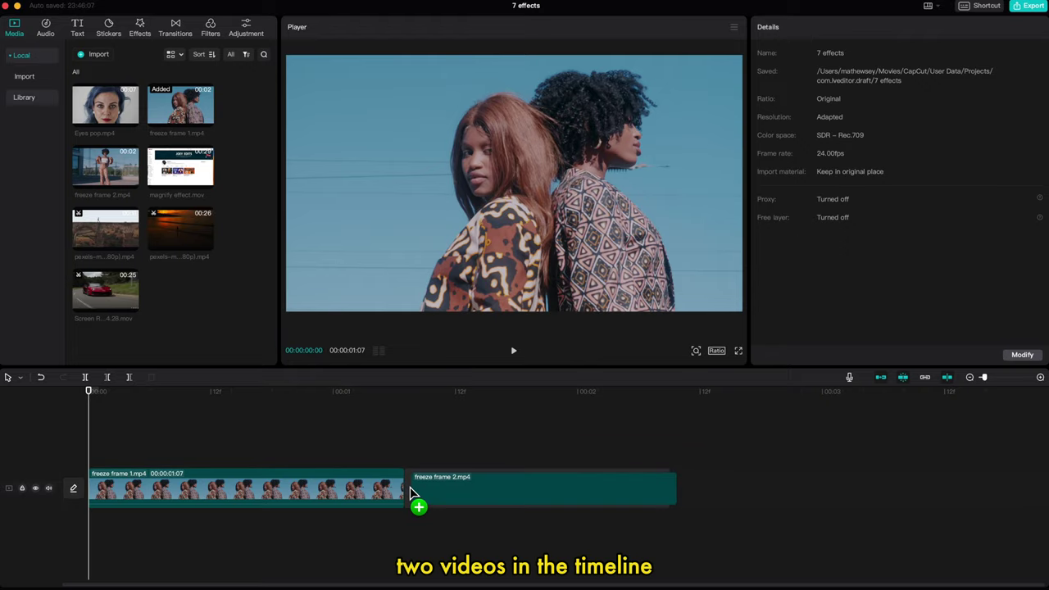
# - Insert a Freeze frame at the second dancer clip's first frame and trim it to a few frames
pyautogui.click(414, 492)
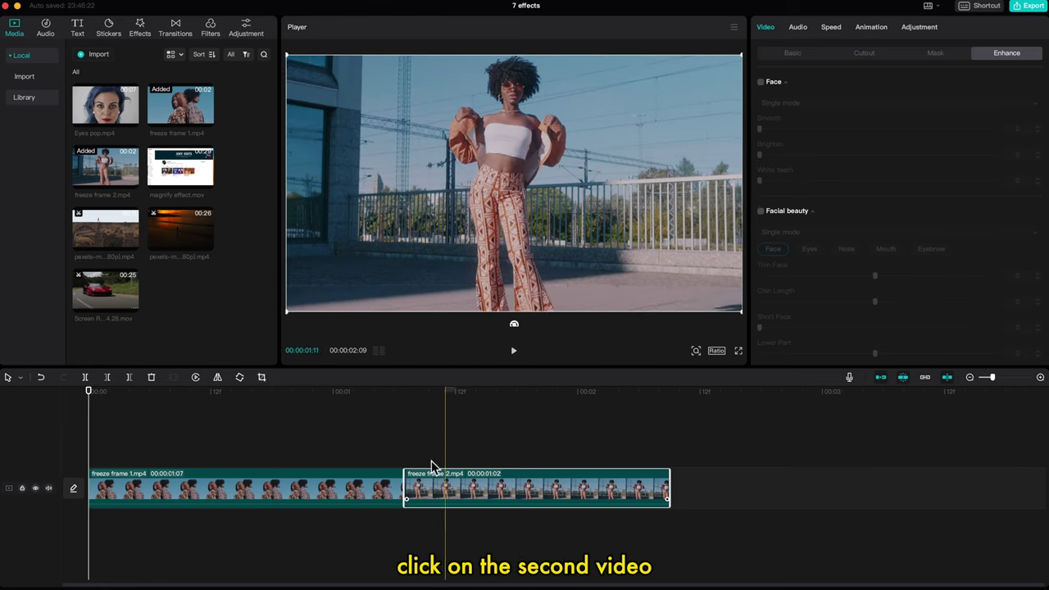
pyautogui.click(405, 392)
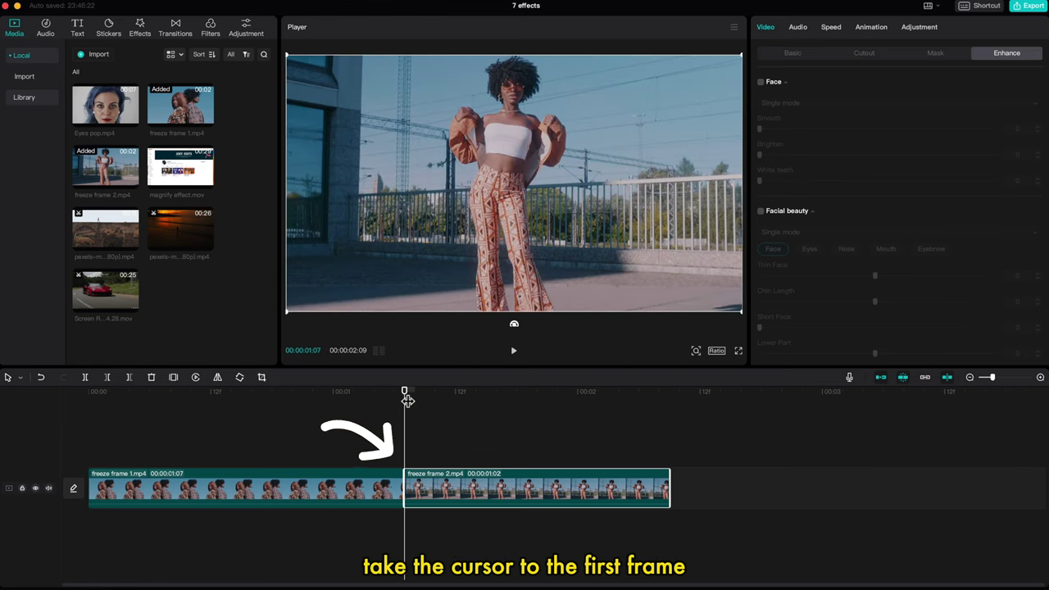
pyautogui.rightClick(413, 498)
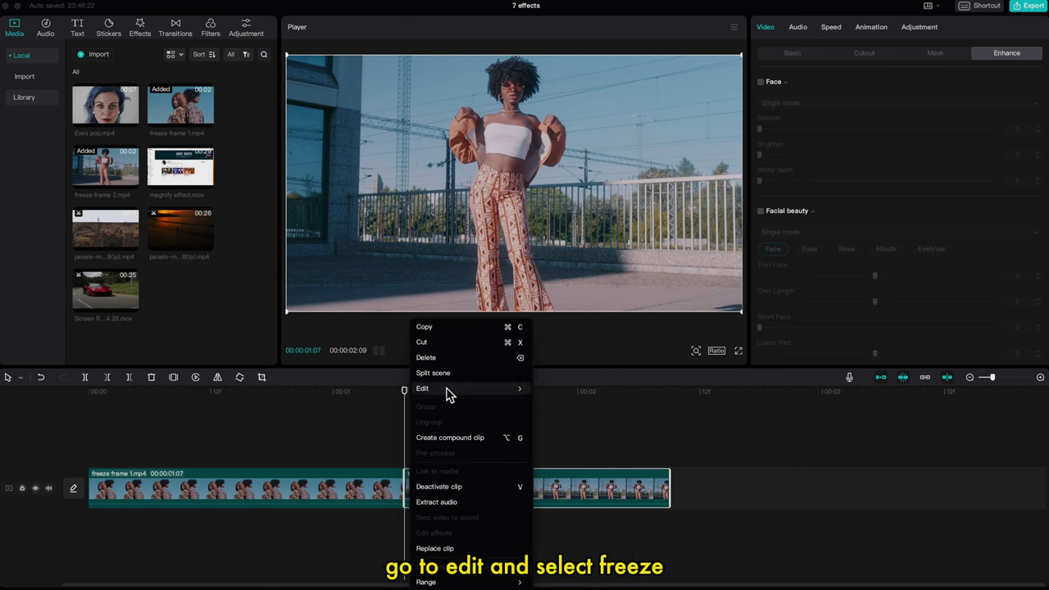
pyautogui.click(550, 390)
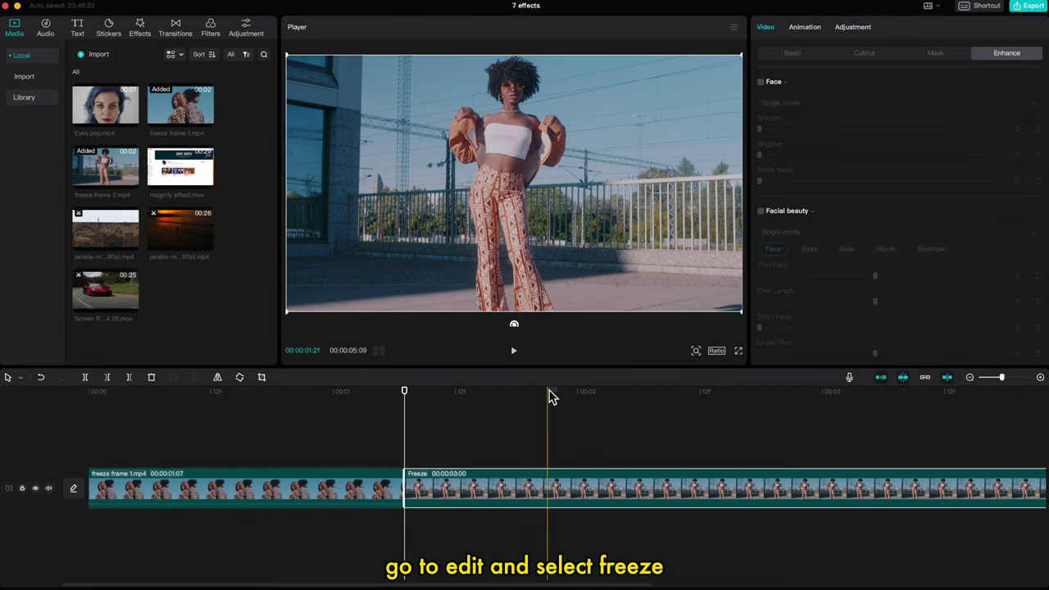
pyautogui.scroll(-3, 529, 481)
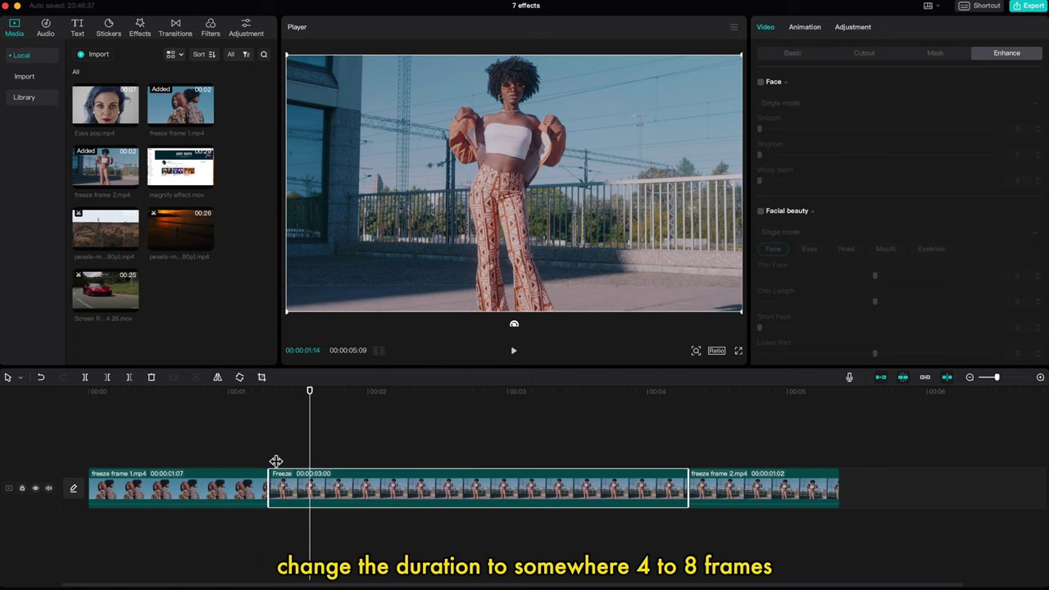
pyautogui.moveTo(682, 488); pyautogui.dragTo(315, 489)
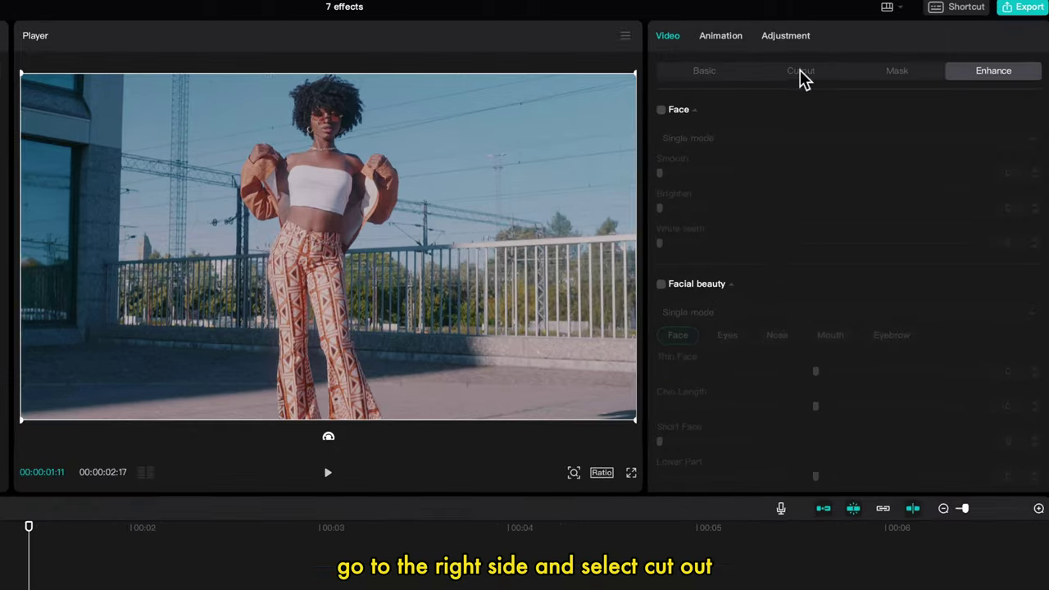
pyautogui.click(864, 54)
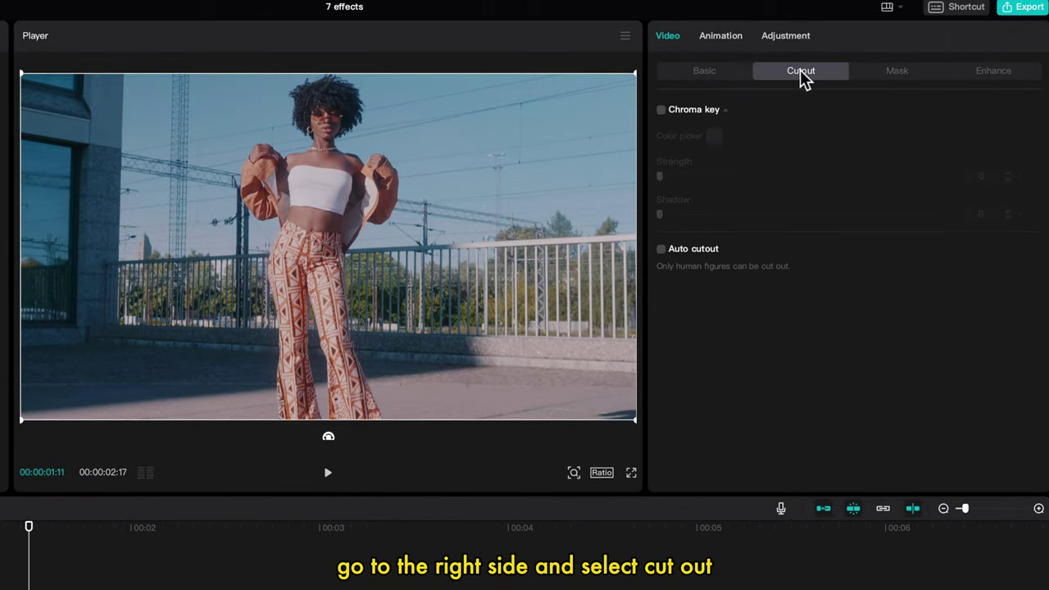
# - Apply Auto cutout to the Freeze still and lift it onto a new track above the main track
pyautogui.click(662, 250)
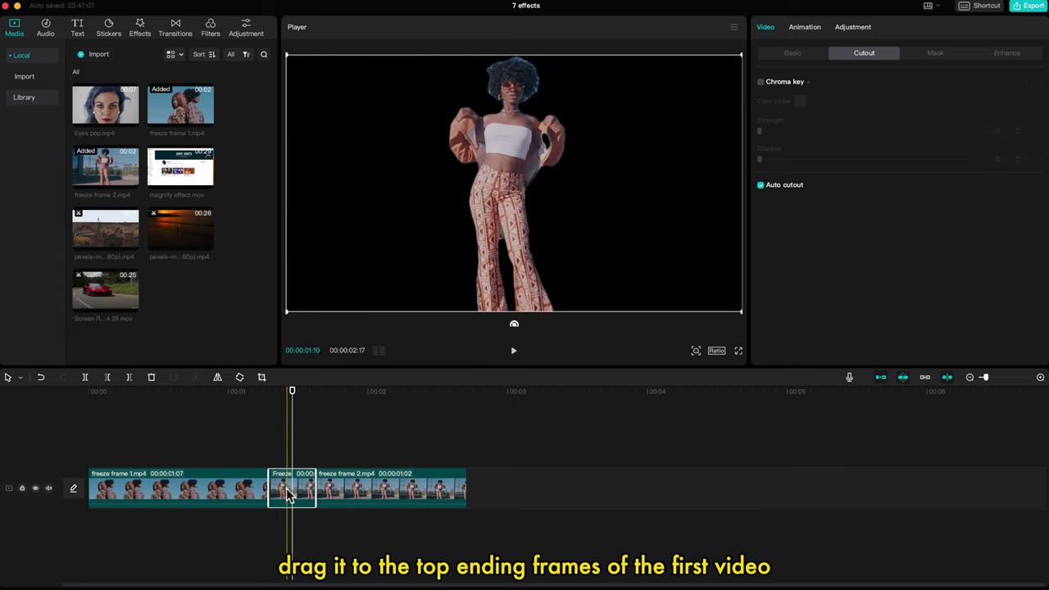
pyautogui.moveTo(287, 490); pyautogui.dragTo(245, 451)
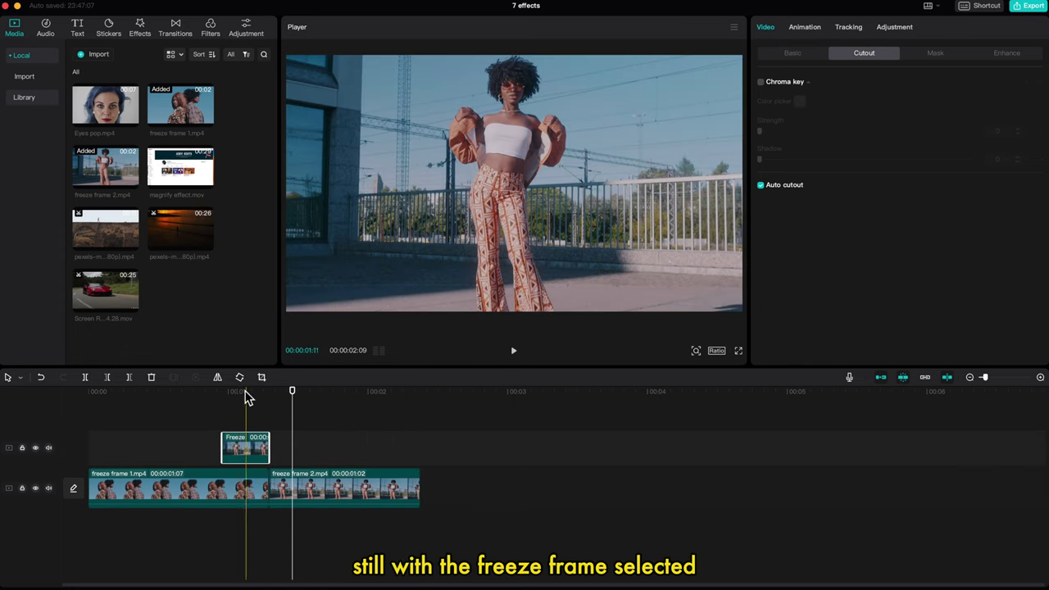
# - Drop the Freeze still onto the upper track and give it a Slide Up in-animation
pyautogui.click(241, 393)
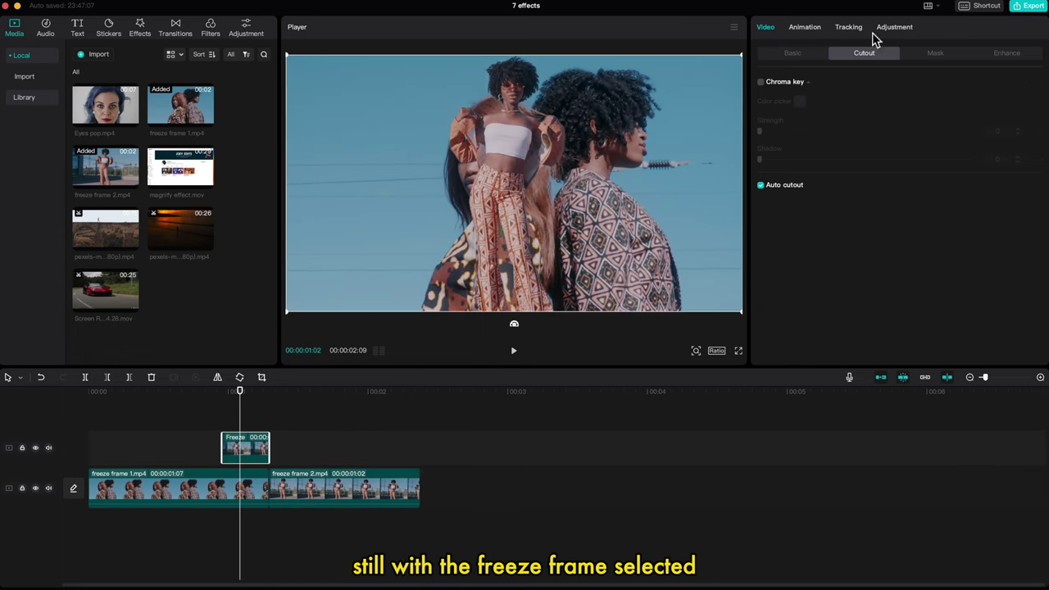
pyautogui.click(811, 30)
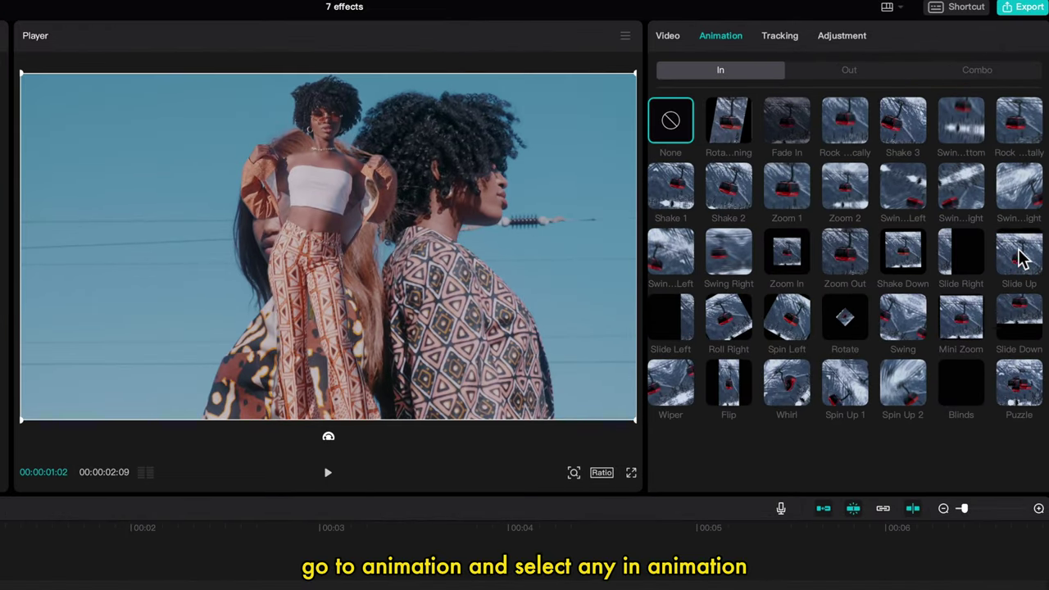
pyautogui.click(1021, 258)
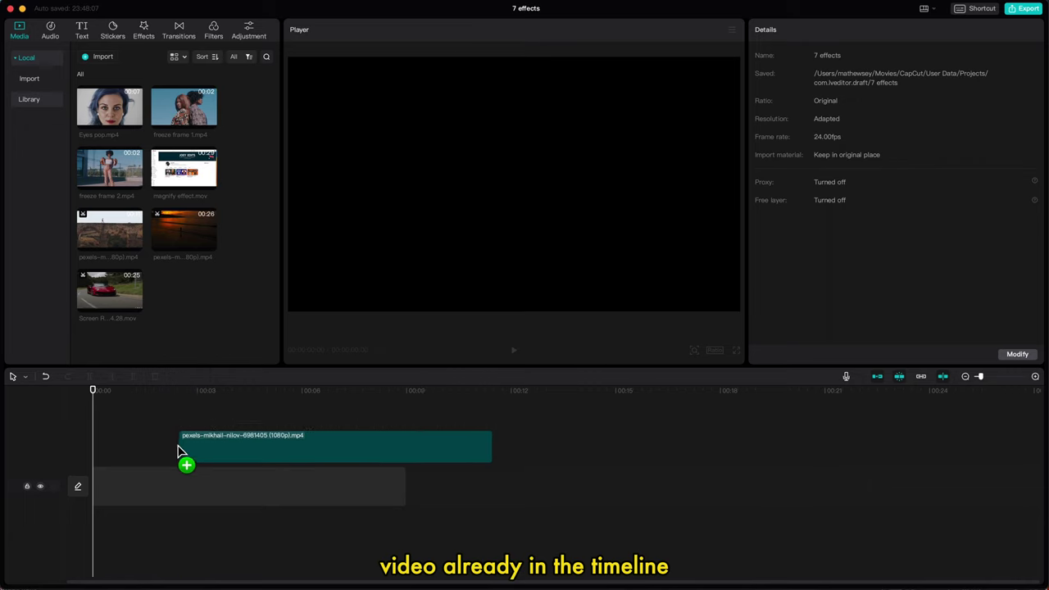
# - Add the sunset clip to the timeline with a Default text clip above it
pyautogui.moveTo(178, 450); pyautogui.dragTo(183, 452)
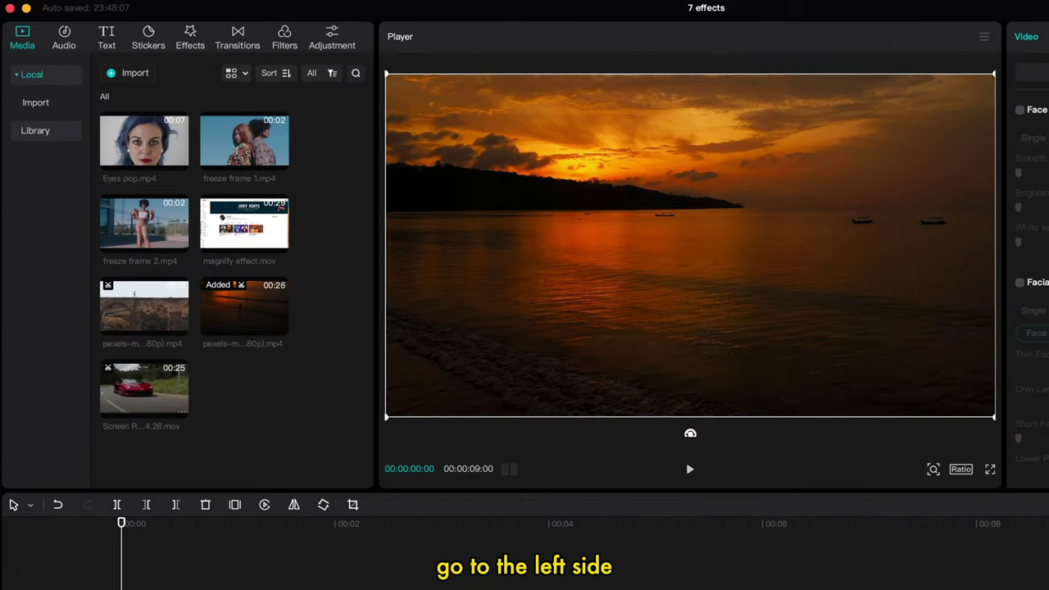
pyautogui.click(106, 39)
pyautogui.click(120, 112)
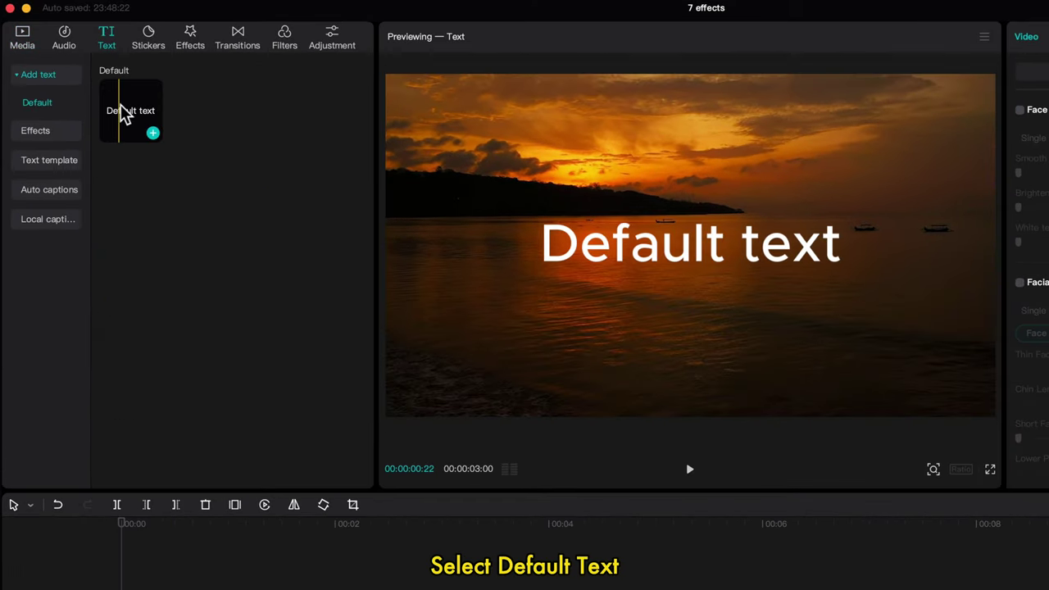
pyautogui.moveTo(119, 111); pyautogui.dragTo(193, 434)
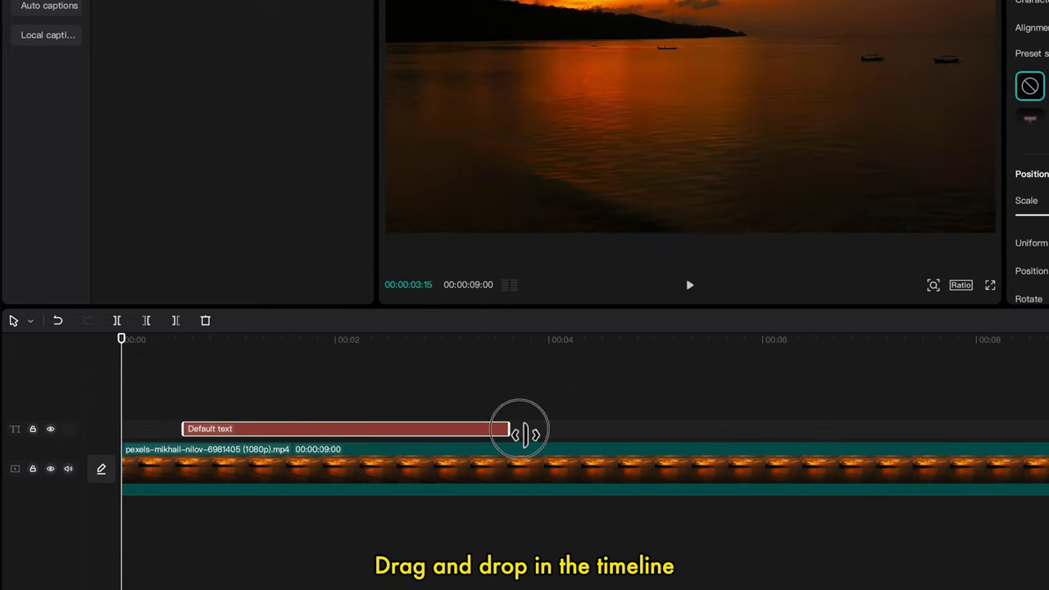
# - Lengthen the text clip and replace its placeholder with 'THANK YOU'
pyautogui.moveTo(525, 432); pyautogui.dragTo(748, 432)
pyautogui.click(408, 343)
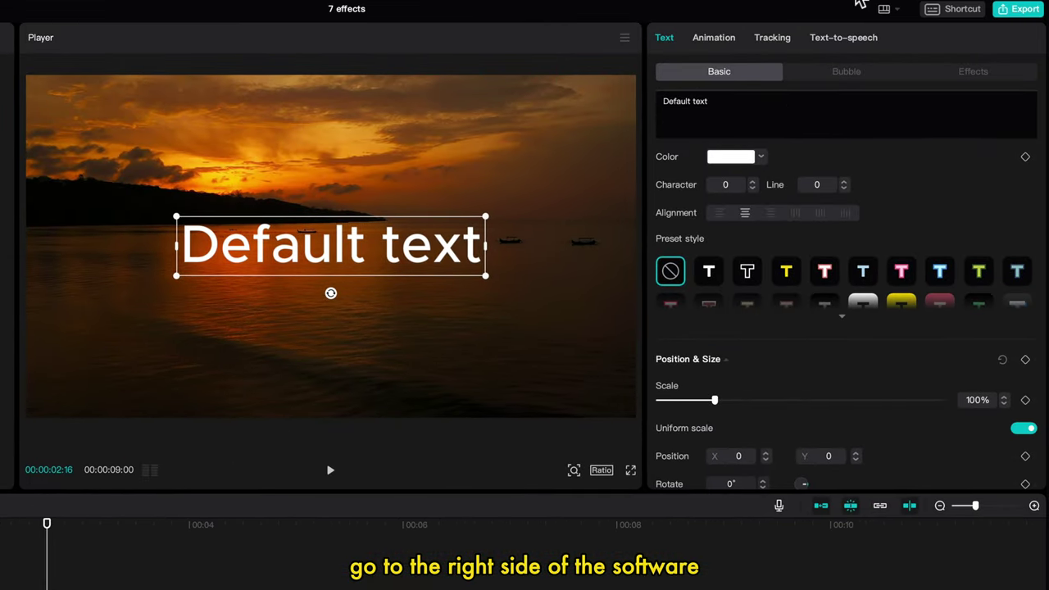
pyautogui.moveTo(777, 101); pyautogui.dragTo(621, 109)
pyautogui.write('THANK YOU')
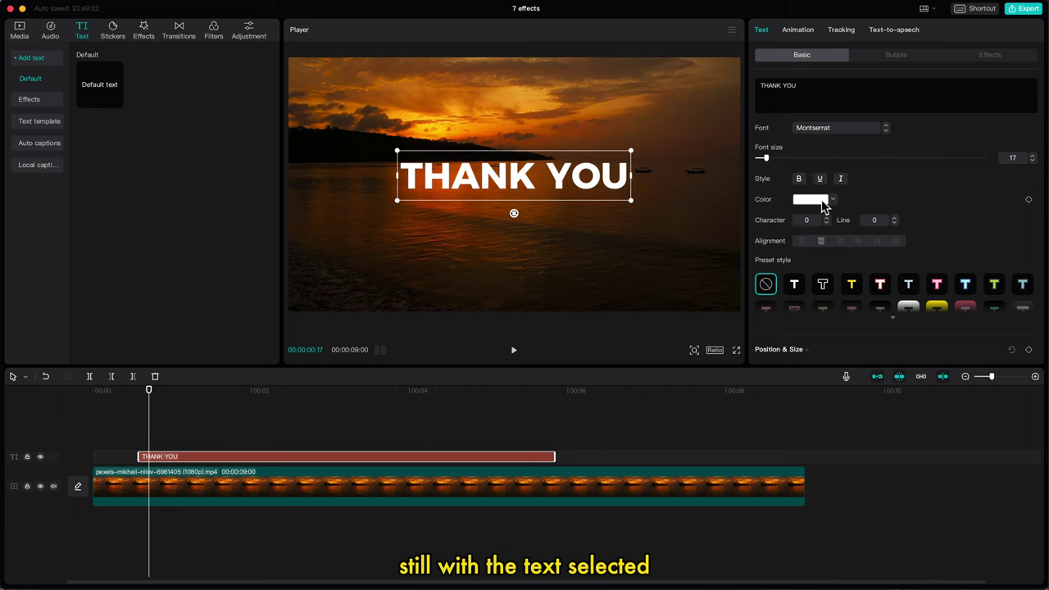
# - Keyframe THANK YOU's position at 0:17 and 2:01 so it rises from lower to Y 76, then preview
pyautogui.scroll(-3, 939, 302)
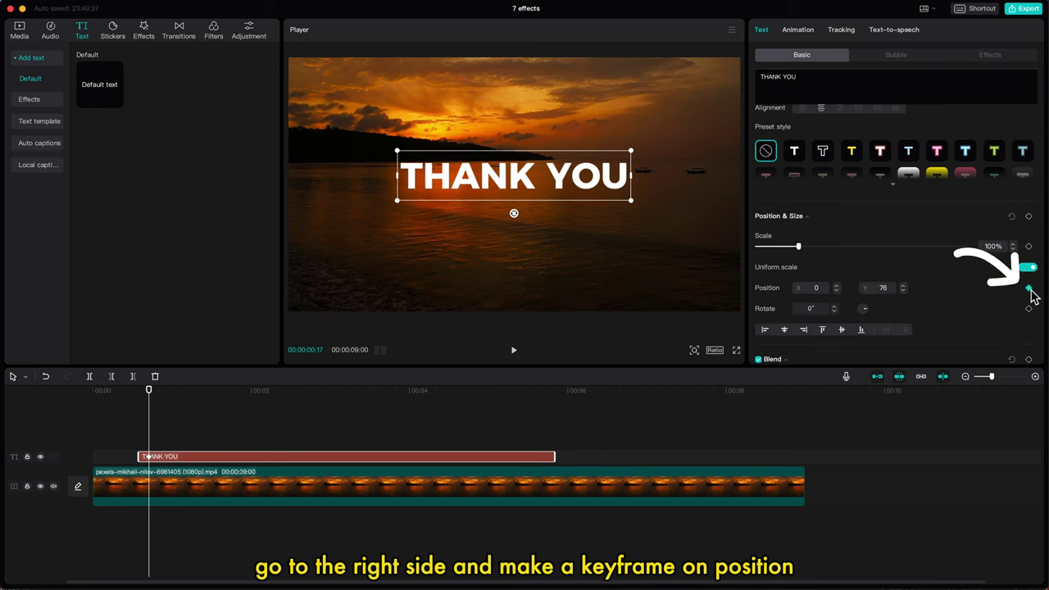
pyautogui.press('Right')
pyautogui.press('Right')
pyautogui.press('Right')
pyautogui.press('Right')
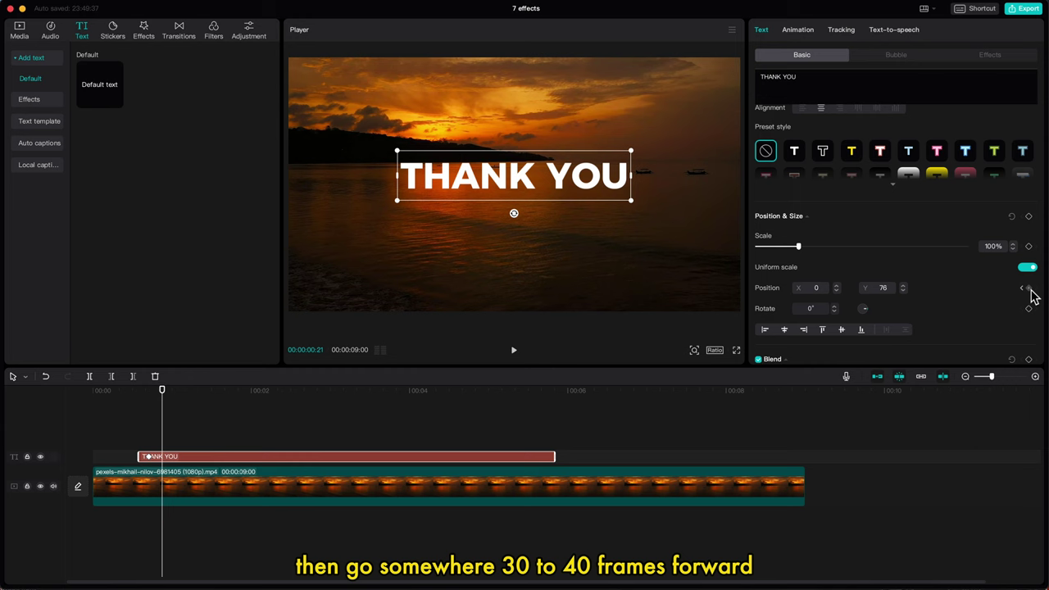
pyautogui.press('Right')
pyautogui.press('Right')
pyautogui.press('Right')
pyautogui.press('Right')
pyautogui.press('Right')
pyautogui.press('Right')
pyautogui.press('Right')
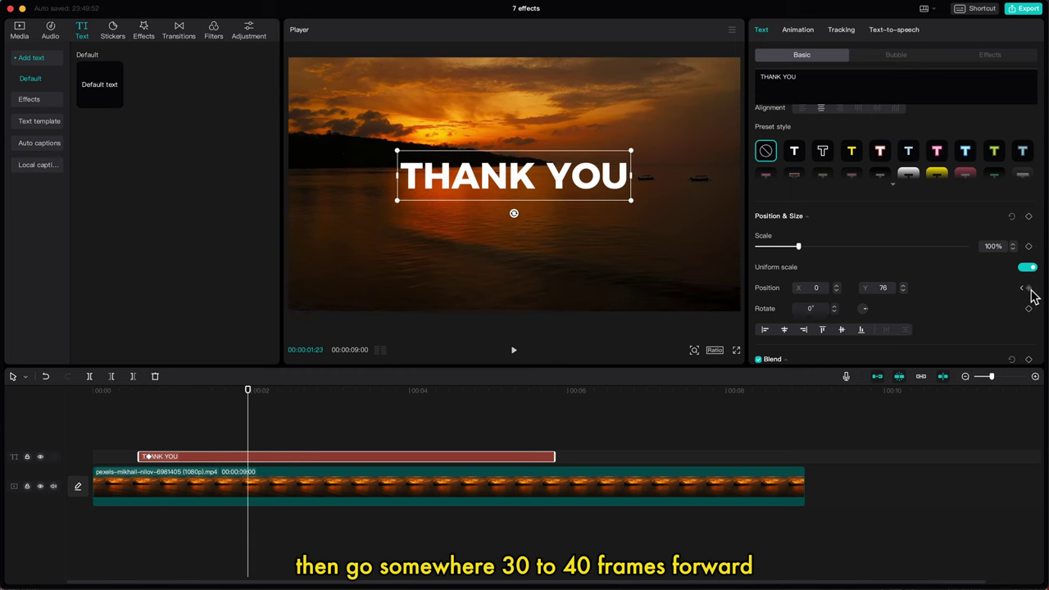
pyautogui.press('Right')
pyautogui.press('Right')
pyautogui.press('Right')
pyautogui.press('Right')
pyautogui.press('Right')
pyautogui.press('Right')
pyautogui.press('Right')
pyautogui.press('Right')
pyautogui.press('Right')
pyautogui.scroll(1, 1031, 297)
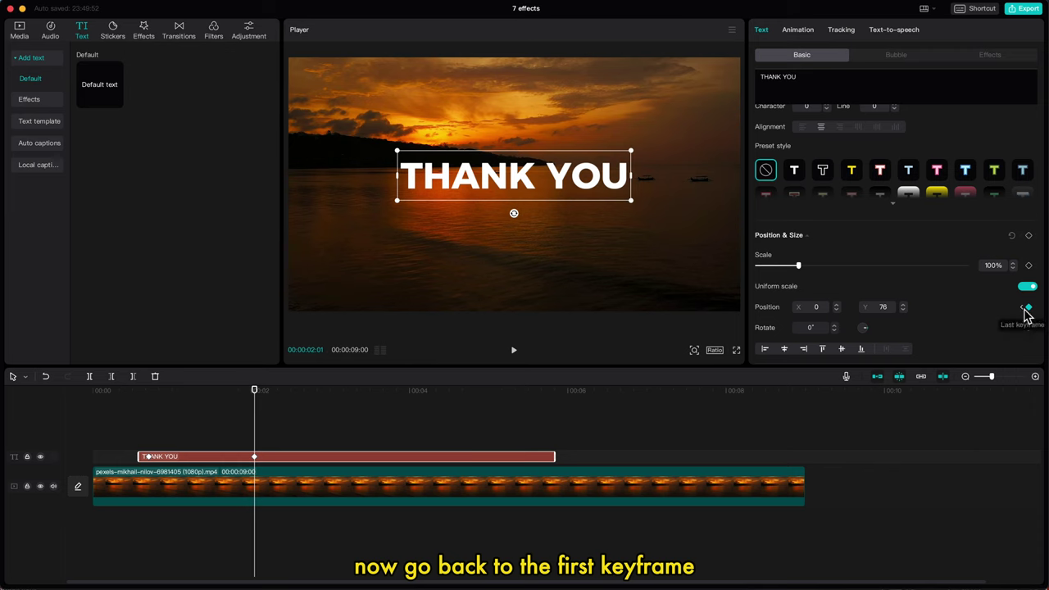
pyautogui.click(1024, 309)
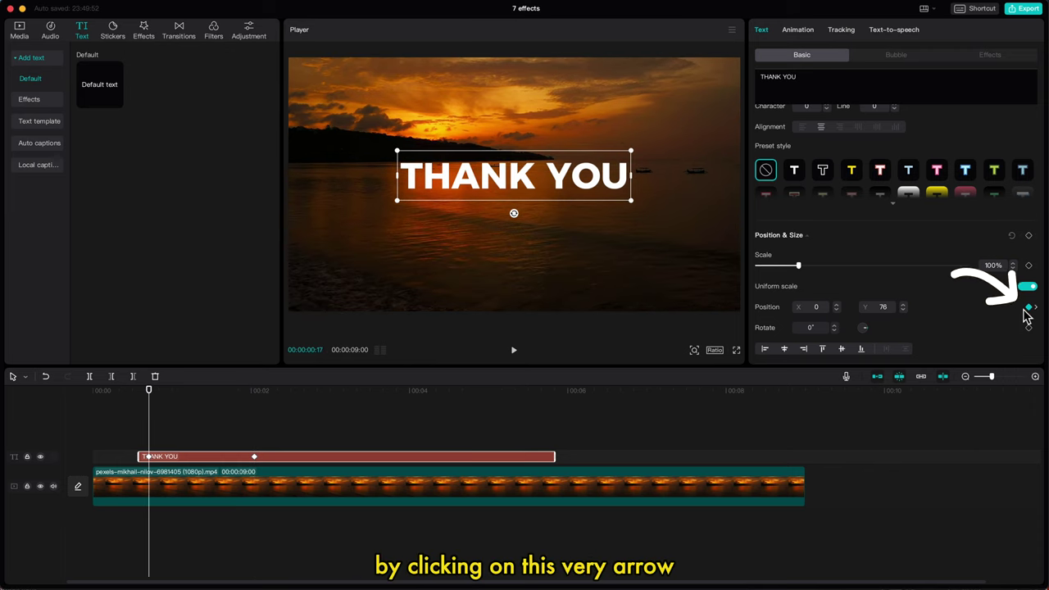
pyautogui.moveTo(518, 200); pyautogui.dragTo(519, 239)
pyautogui.click(148, 426)
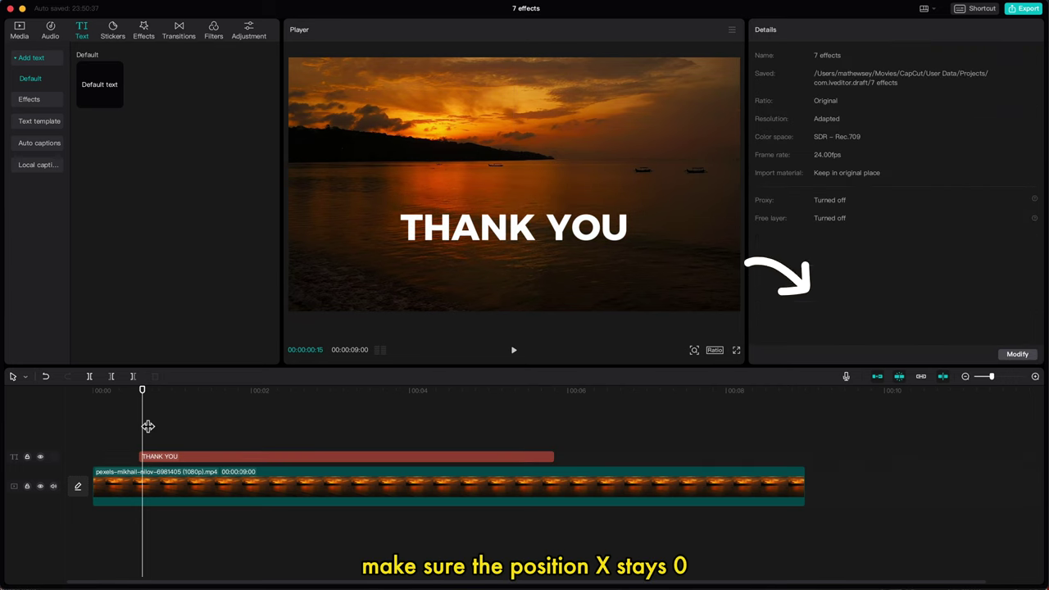
pyautogui.press('space')
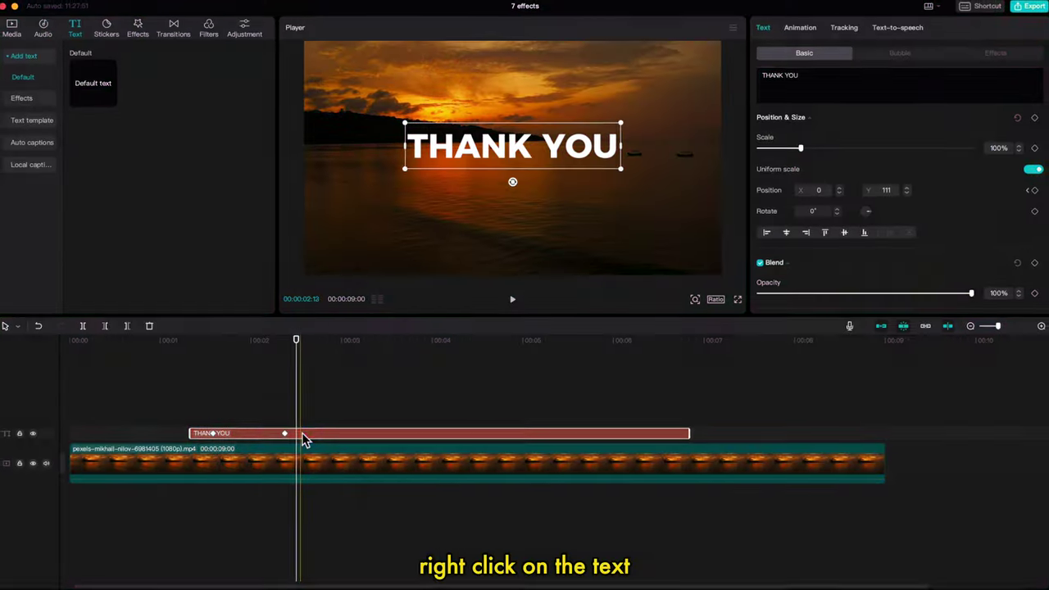
# - Show the THANK YOU keyframe lanes and ease the second y-position keyframe, pulling its handle further
pyautogui.rightClick(303, 440)
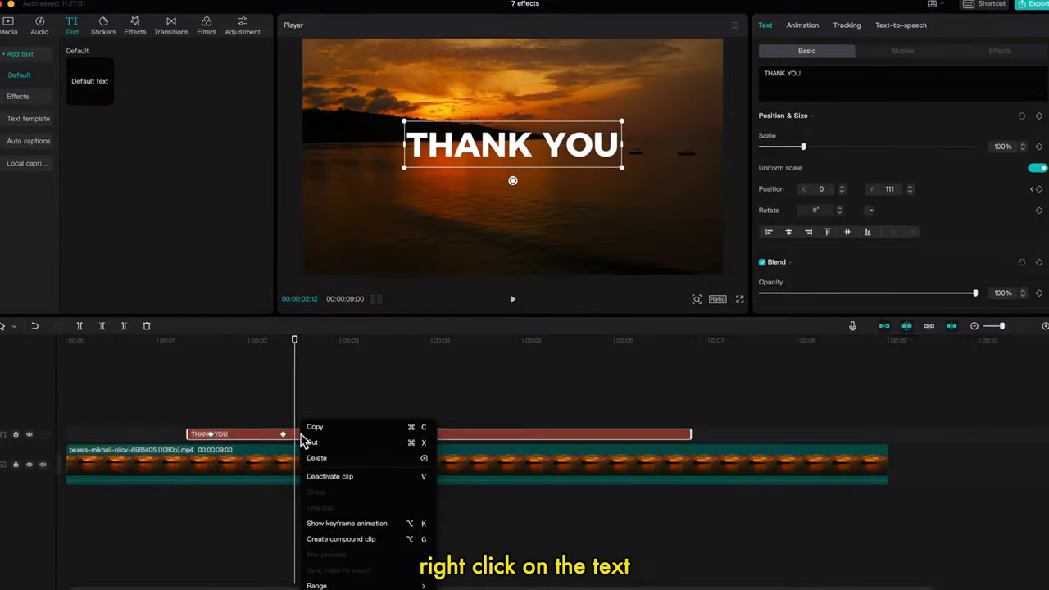
pyautogui.click(332, 527)
pyautogui.click(191, 425)
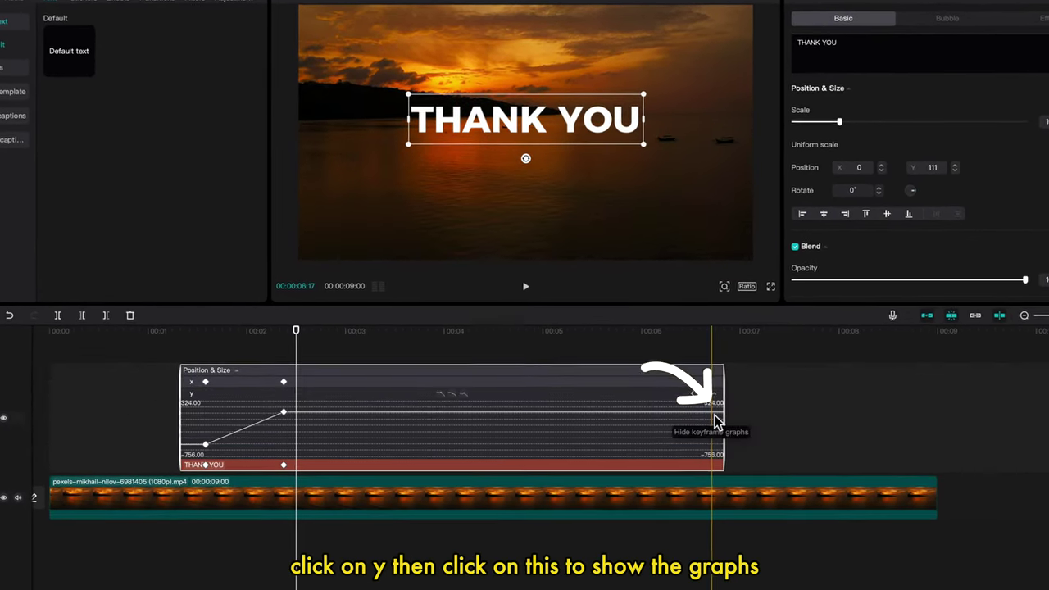
pyautogui.click(290, 327)
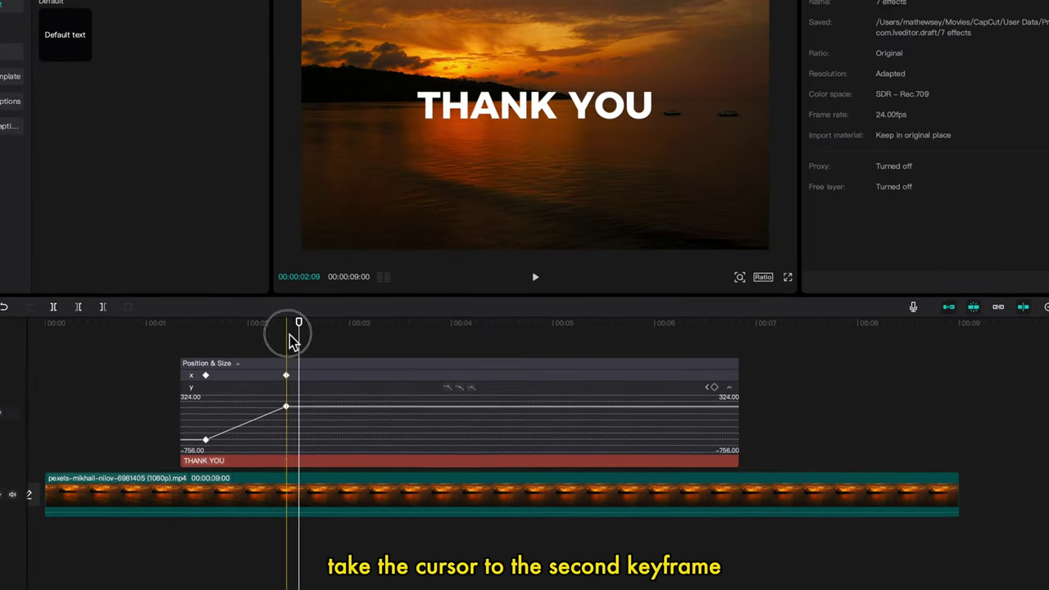
pyautogui.click(467, 381)
pyautogui.moveTo(265, 393)
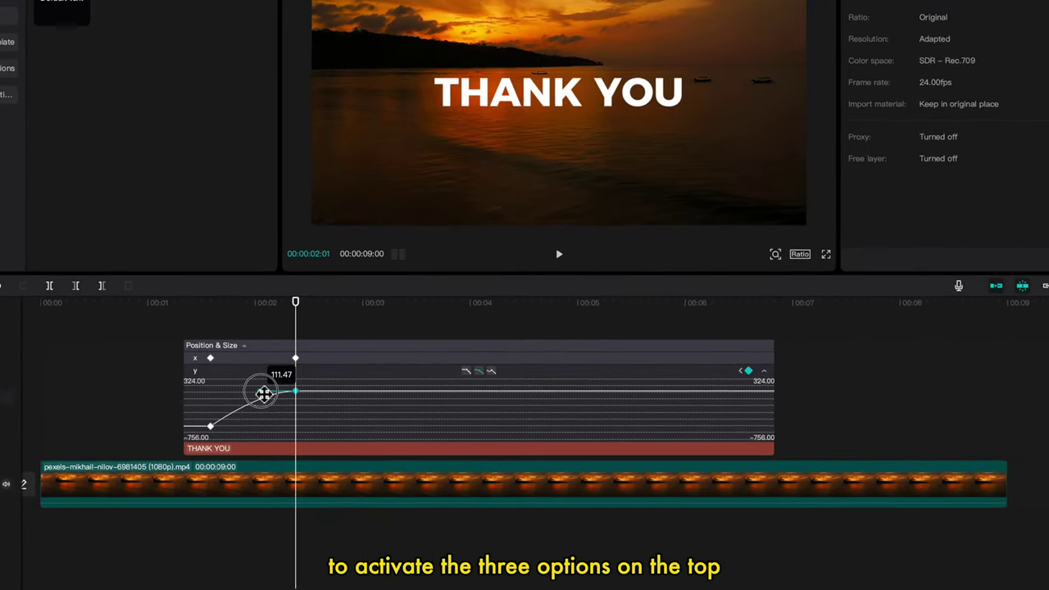
pyautogui.moveTo(273, 385); pyautogui.dragTo(259, 375)
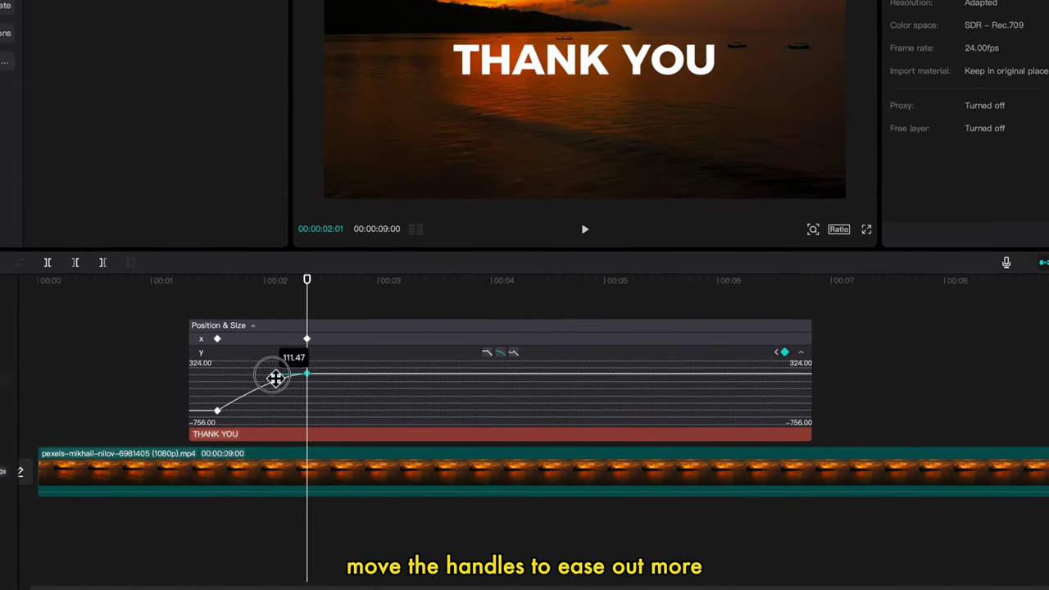
# - Play back the eased rise, then select the first y keyframe to ease it too
pyautogui.click(205, 293)
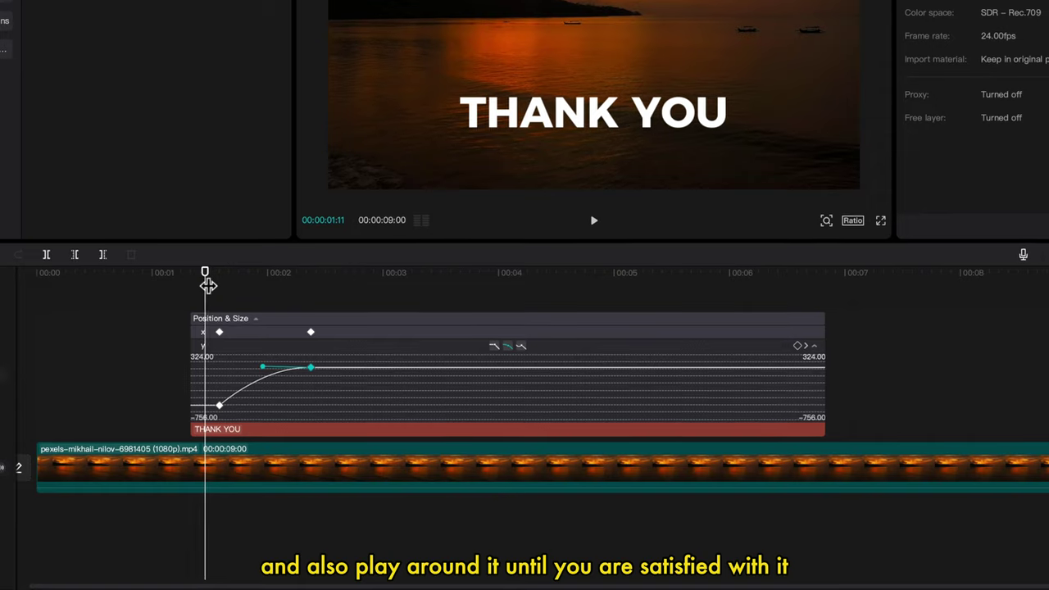
pyautogui.press('space')
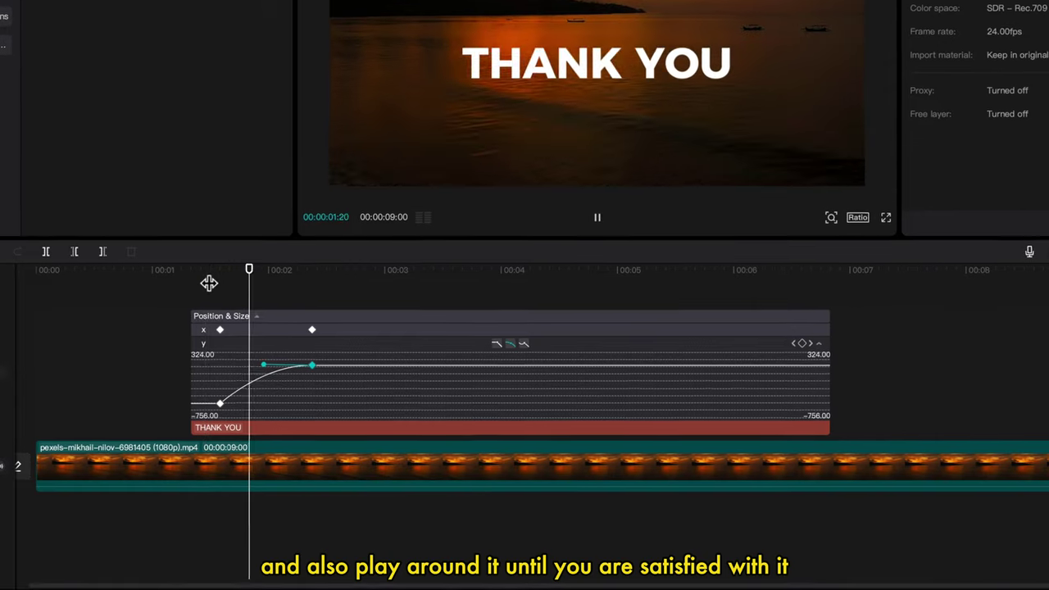
pyautogui.click(210, 276)
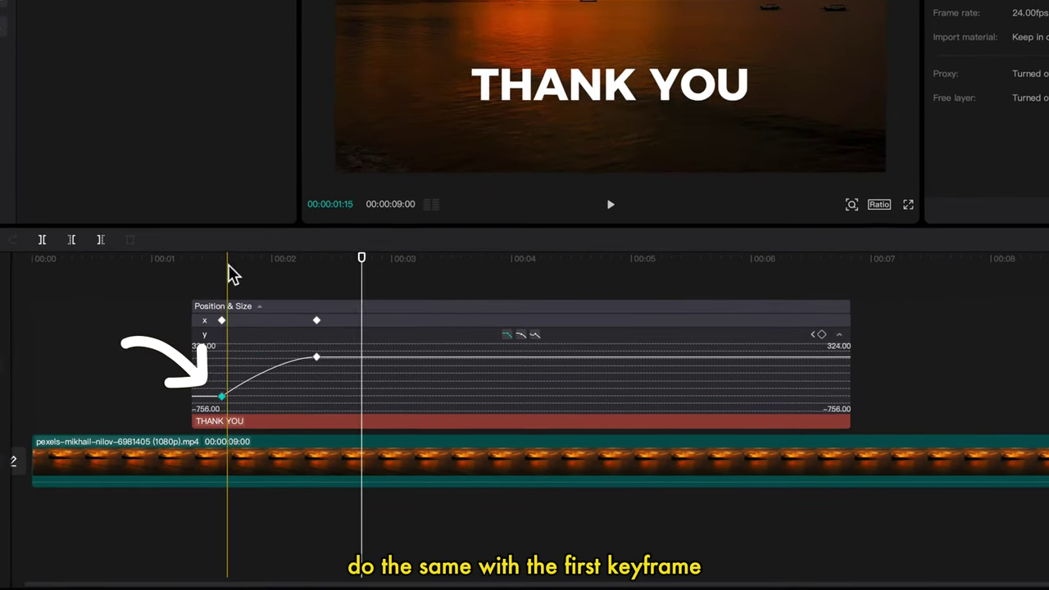
pyautogui.click(221, 399)
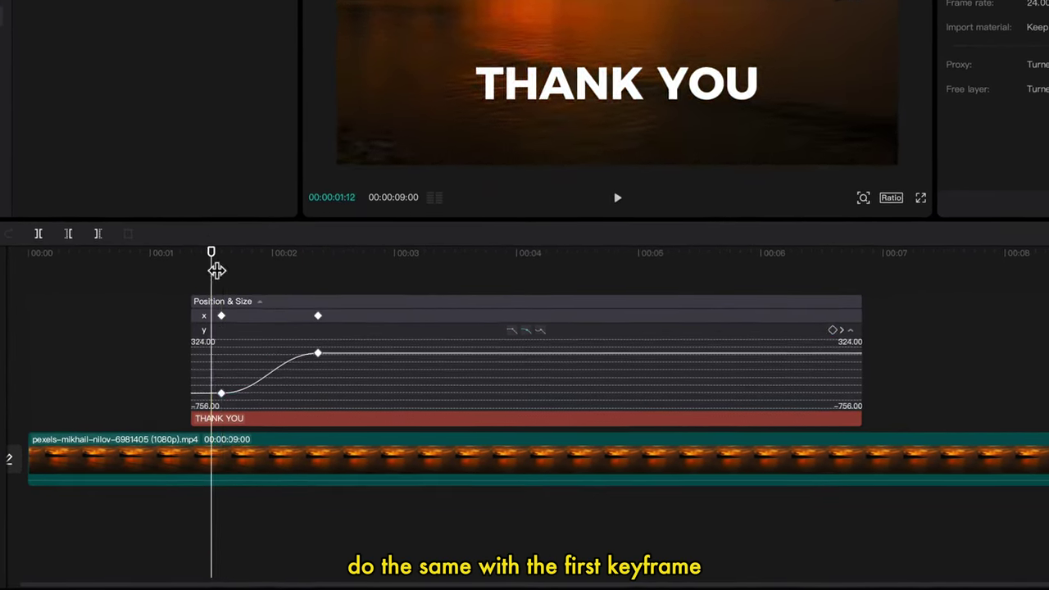
pyautogui.rightClick(320, 424)
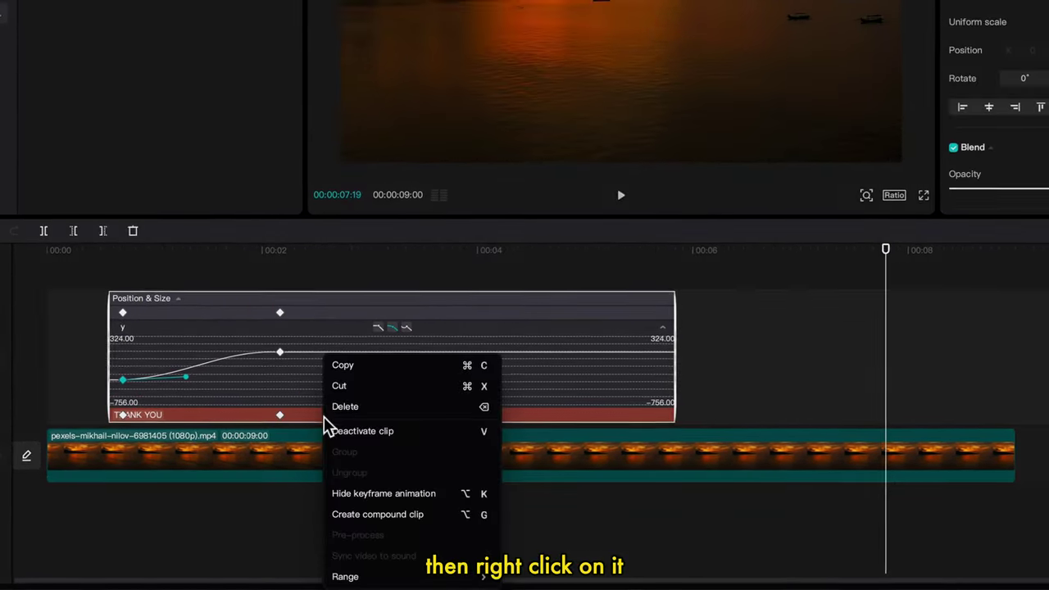
# - Hide the keyframe lanes and turn the THANK YOU text into a compound clip
pyautogui.click(398, 499)
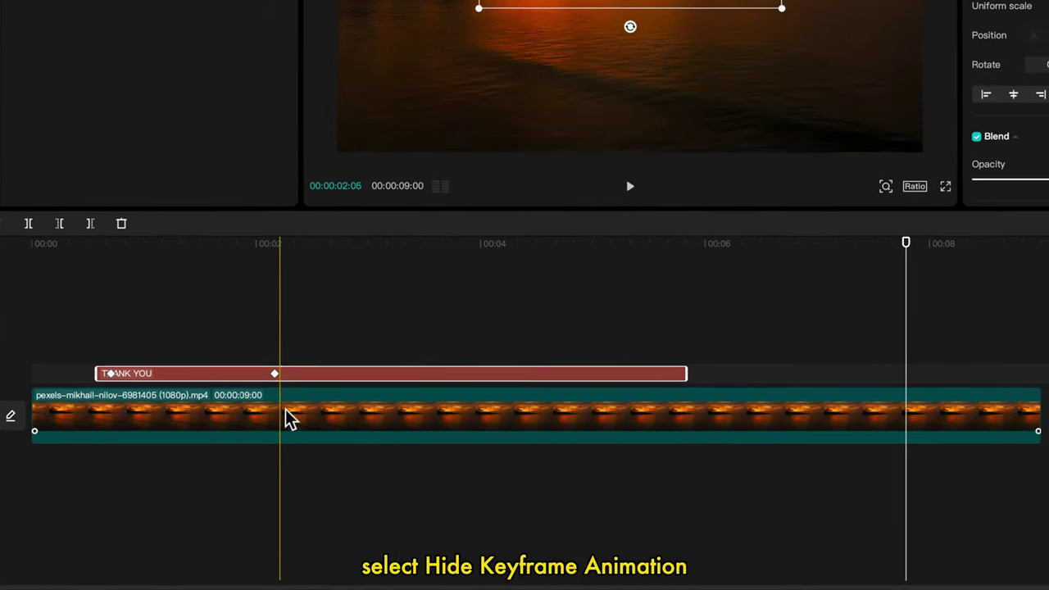
pyautogui.rightClick(303, 374)
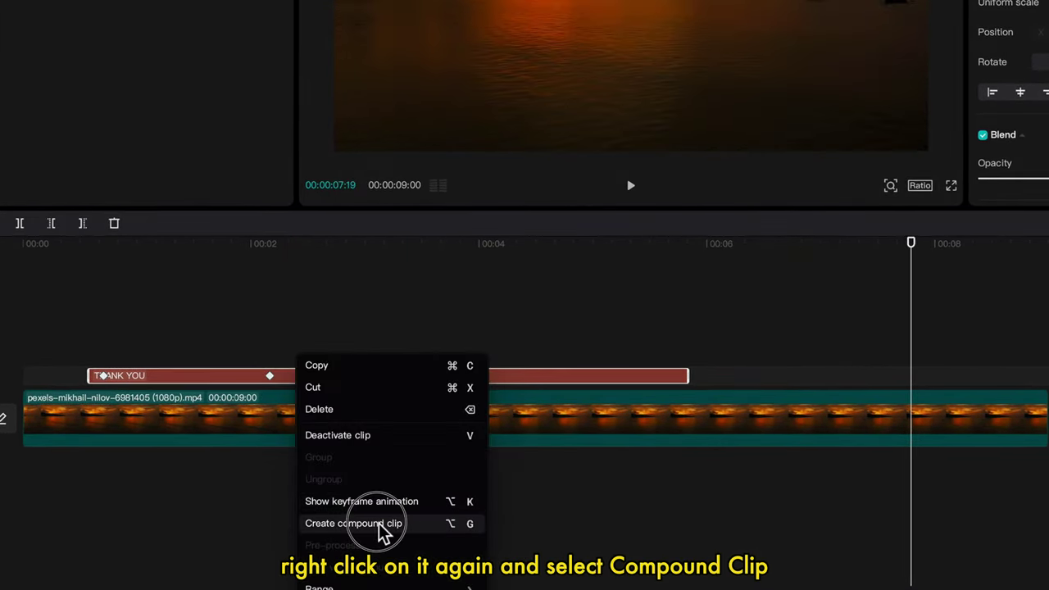
pyautogui.click(381, 524)
pyautogui.click(344, 243)
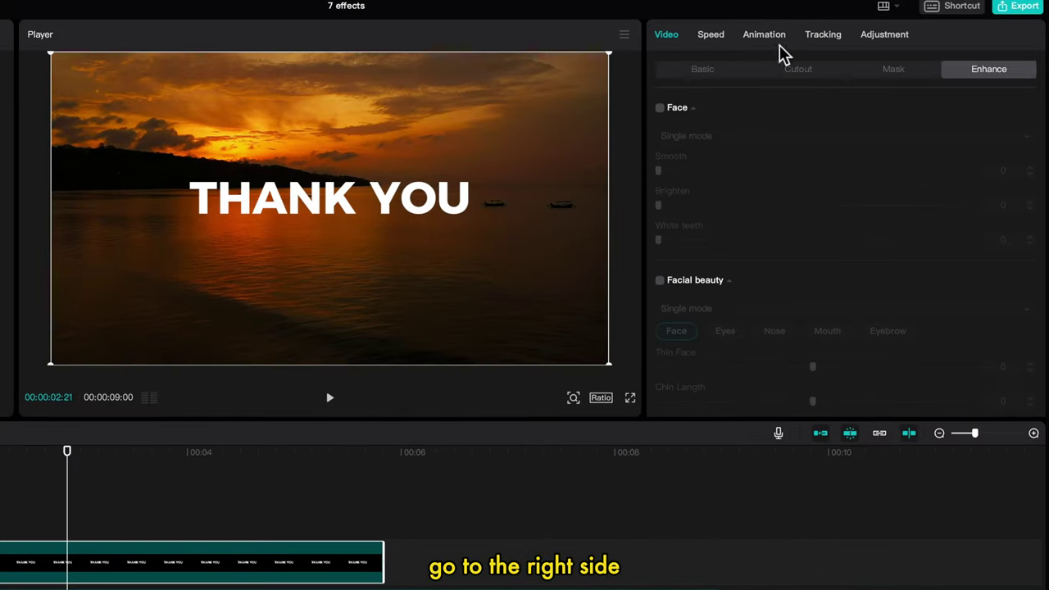
# - Add a Rectangle mask below the text at the animation start and reverse it
pyautogui.click(887, 72)
pyautogui.click(910, 154)
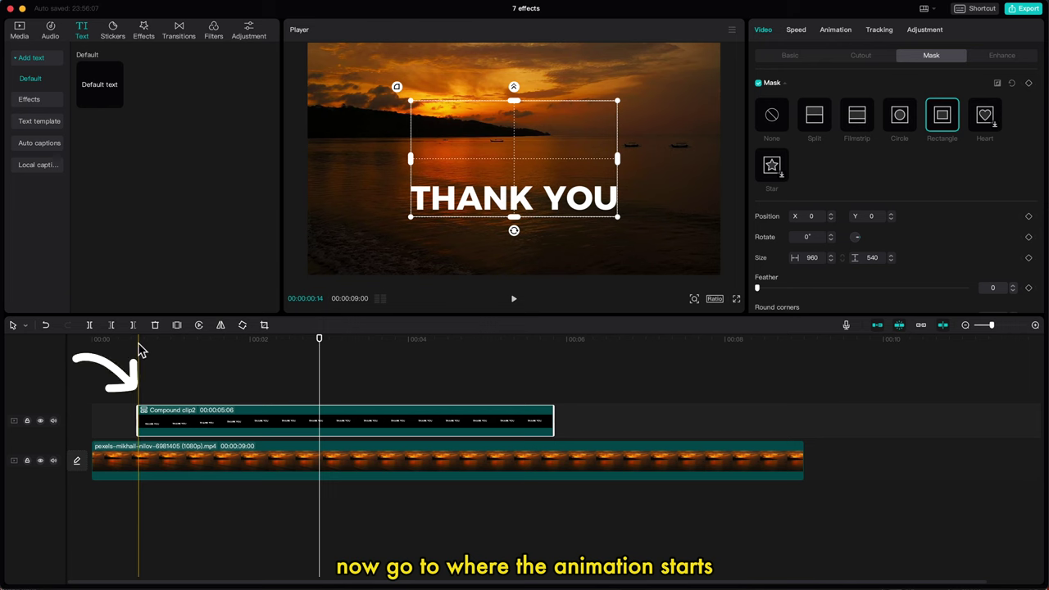
pyautogui.click(140, 350)
pyautogui.moveTo(530, 146); pyautogui.dragTo(527, 219)
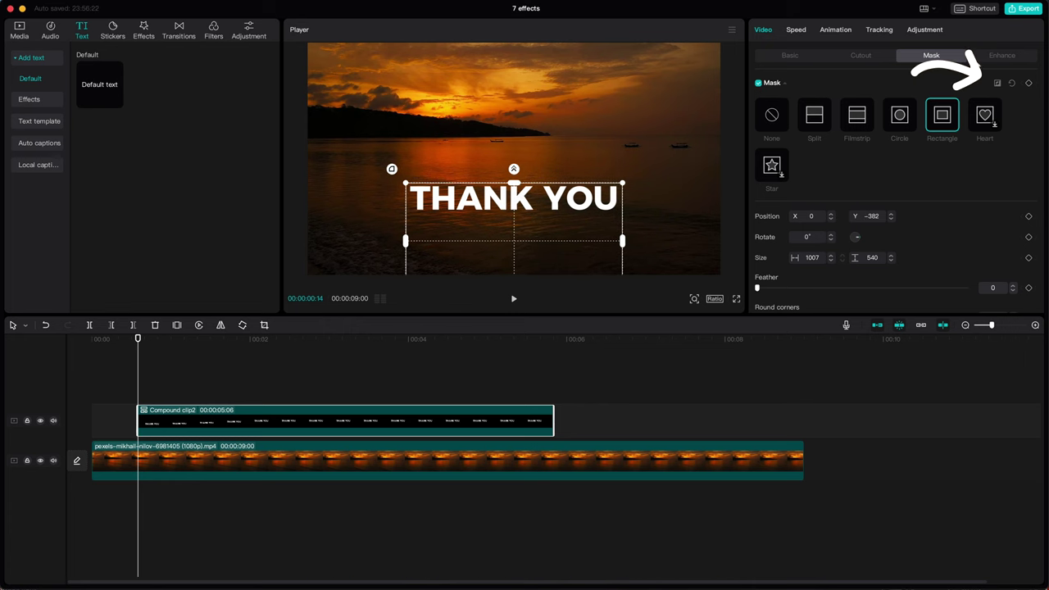
pyautogui.click(1002, 87)
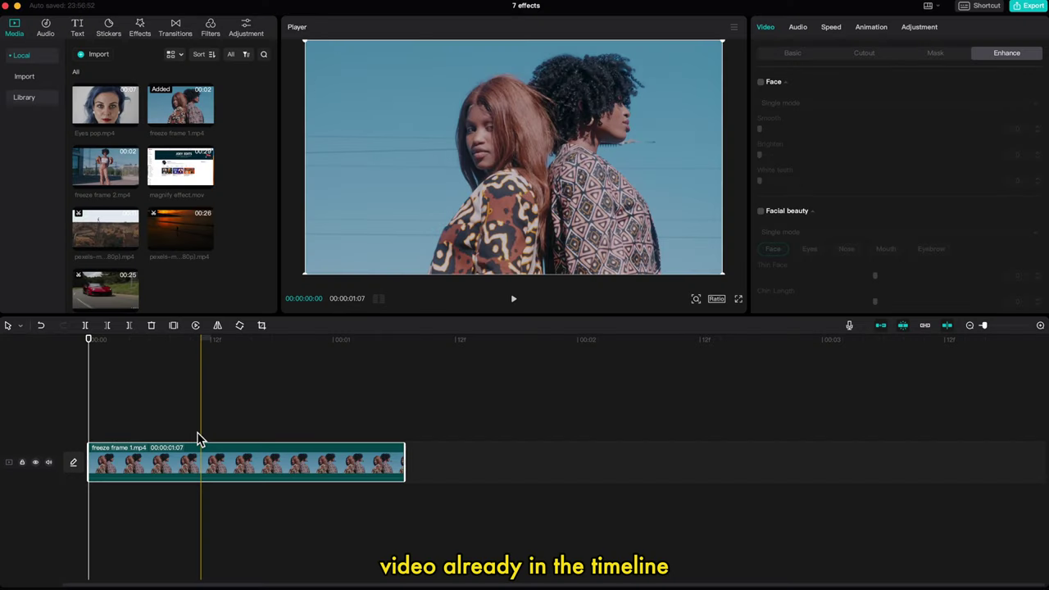
# - Paste a copy of freeze frame 1.mp4 above, deactivate the lower original, and select the copy
pyautogui.scroll(5, 199, 438)
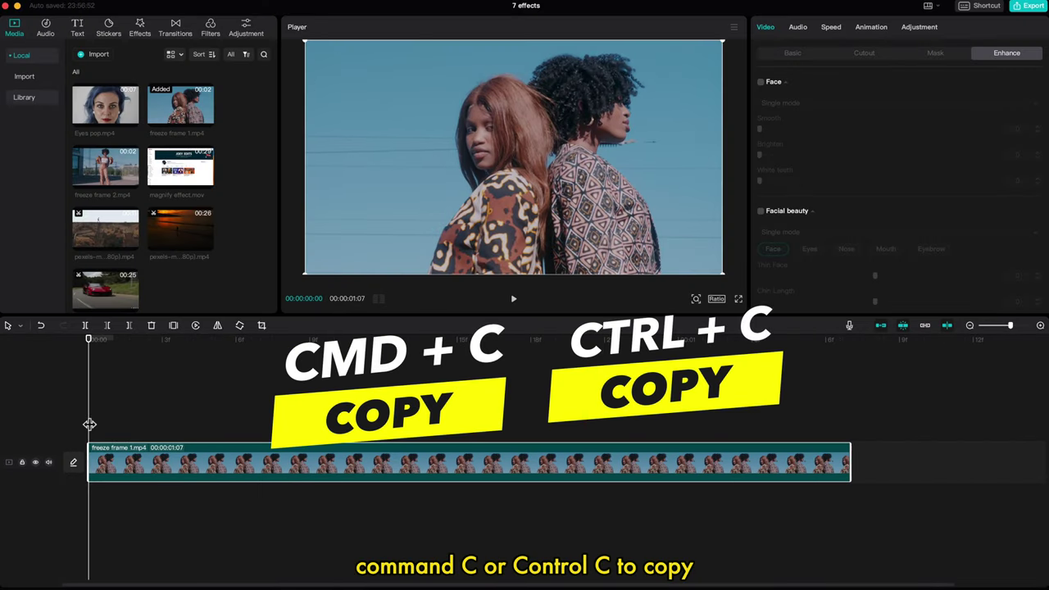
pyautogui.press('super+v')
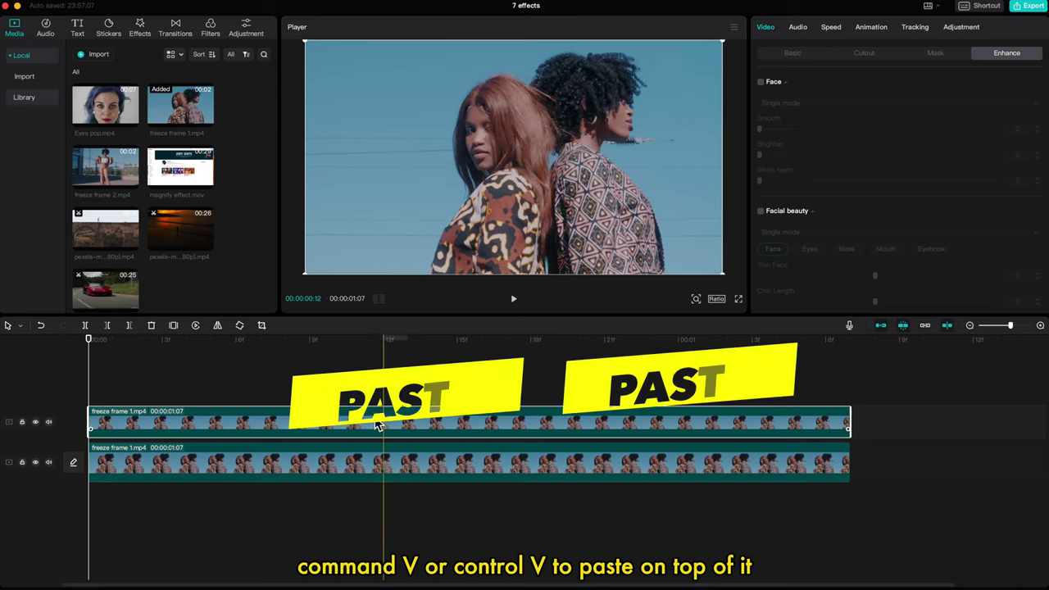
pyautogui.click(324, 468)
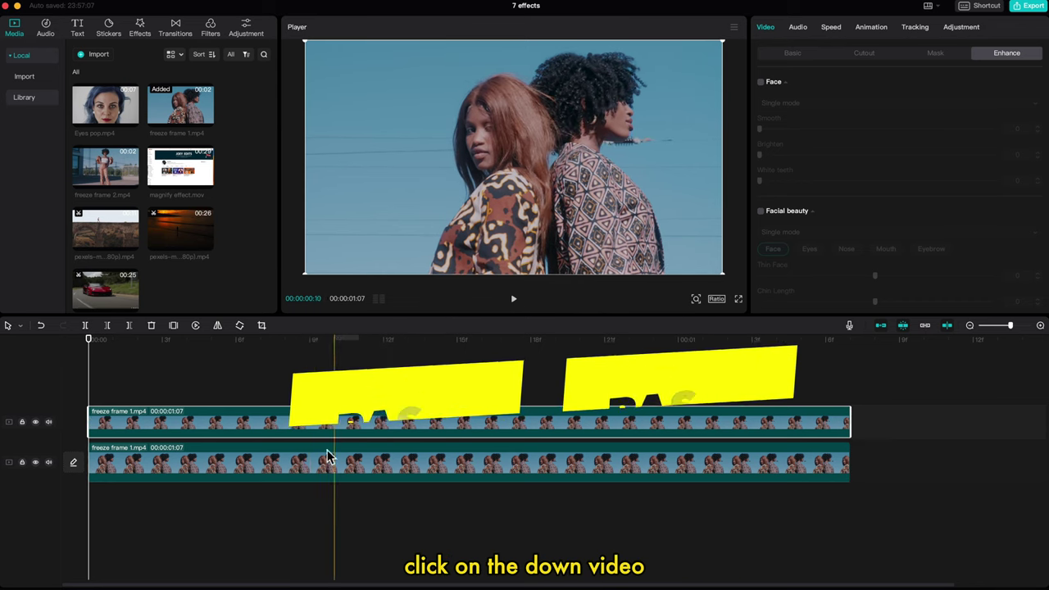
pyautogui.press('v')
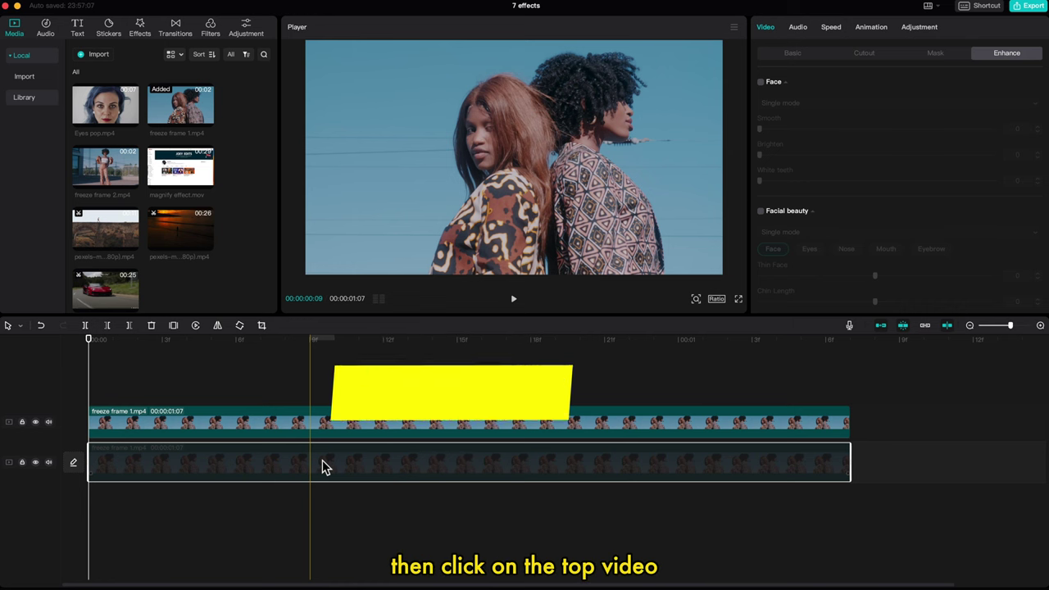
pyautogui.click(340, 423)
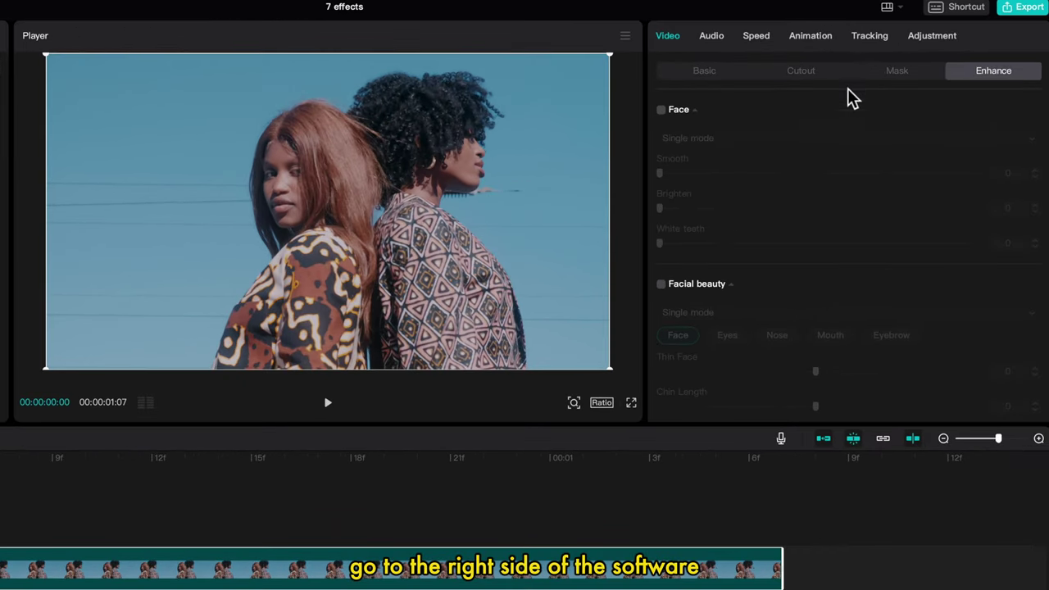
# - Apply a Circle mask reshaped into a 514 × 696 oval over the woman's face, slightly feathered
pyautogui.click(894, 72)
pyautogui.click(859, 156)
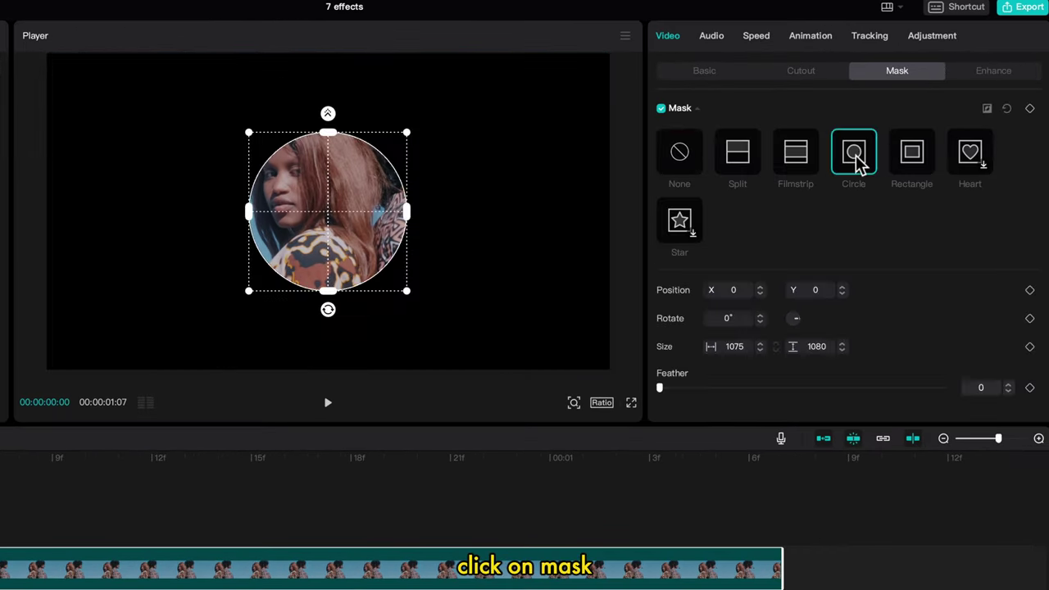
pyautogui.moveTo(377, 209); pyautogui.dragTo(311, 192)
pyautogui.moveTo(200, 208); pyautogui.dragTo(244, 209)
pyautogui.moveTo(279, 140)
pyautogui.mouseDown()
pyautogui.moveTo(302, 98)
pyautogui.moveTo(294, 129)
pyautogui.mouseUp()
pyautogui.moveTo(246, 176); pyautogui.dragTo(252, 177)
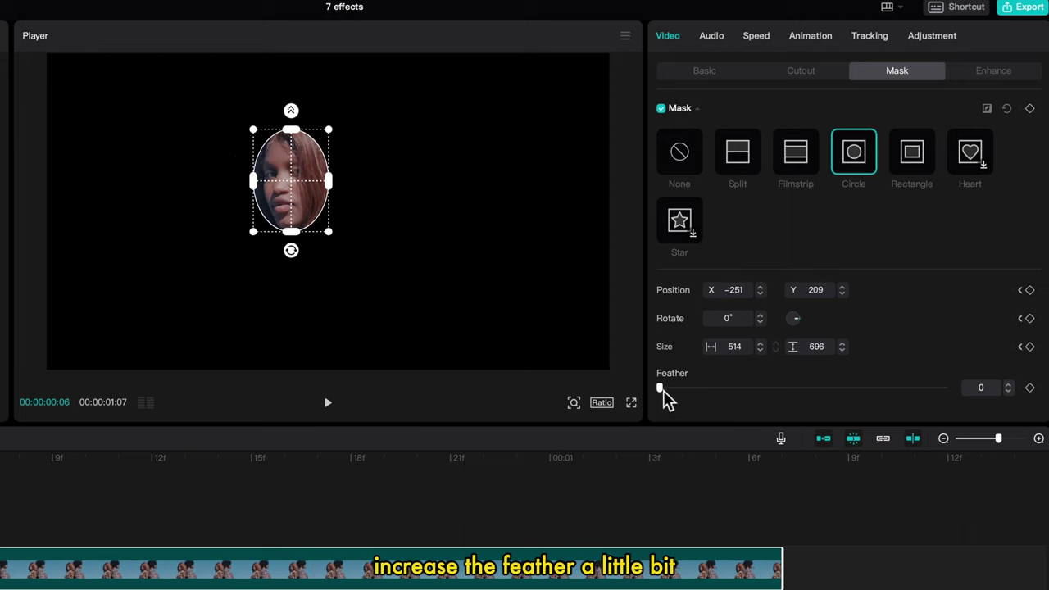
pyautogui.moveTo(664, 389); pyautogui.dragTo(674, 388)
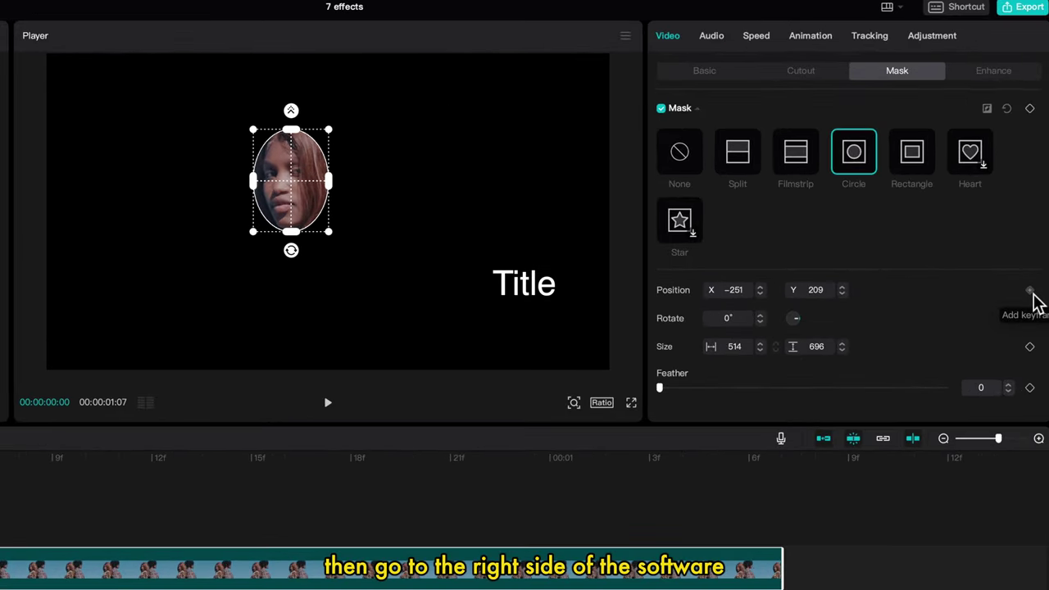
# - Keyframe the mask's position and size frame by frame so the feather-3 oval tracks the face
pyautogui.click(1030, 291)
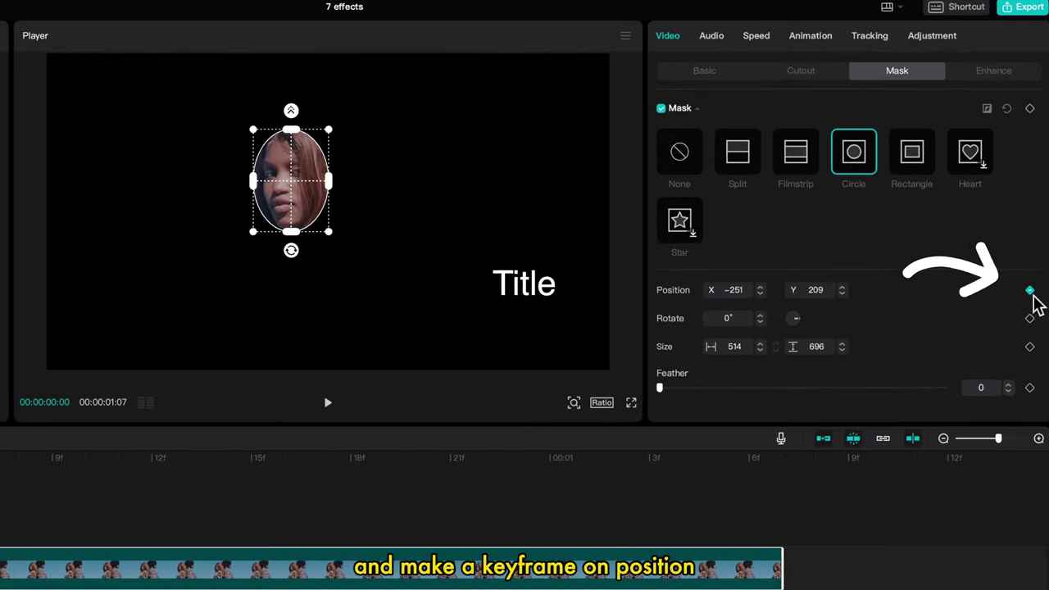
pyautogui.click(1030, 347)
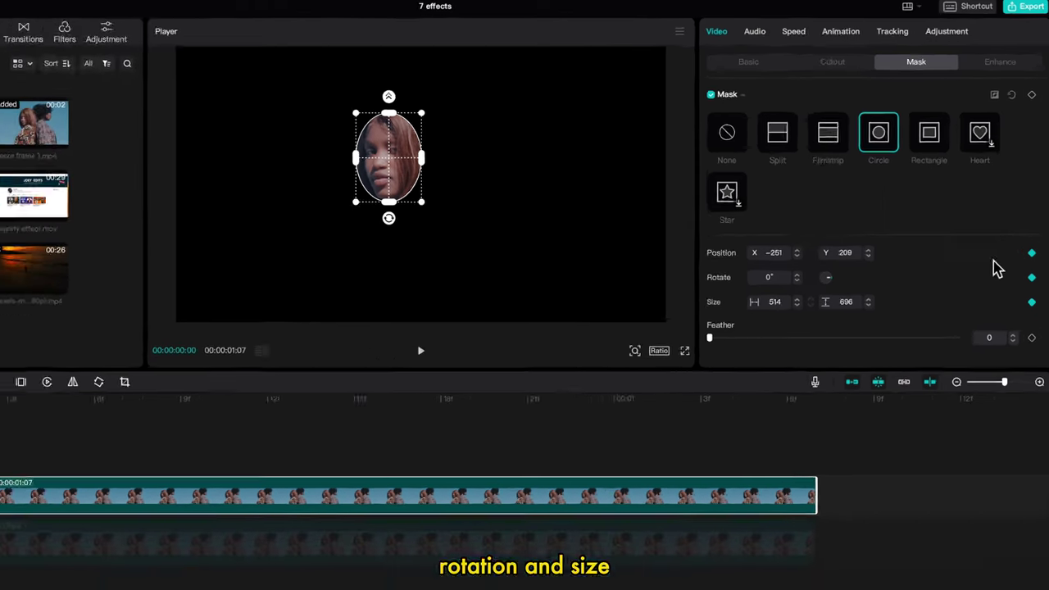
pyautogui.press('Right')
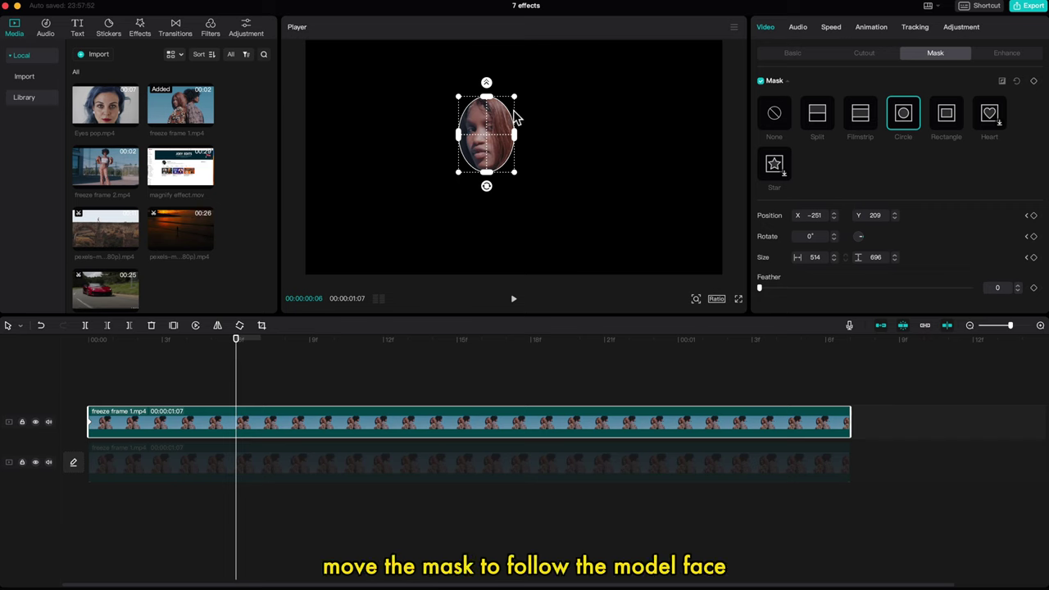
pyautogui.moveTo(488, 139); pyautogui.dragTo(490, 140)
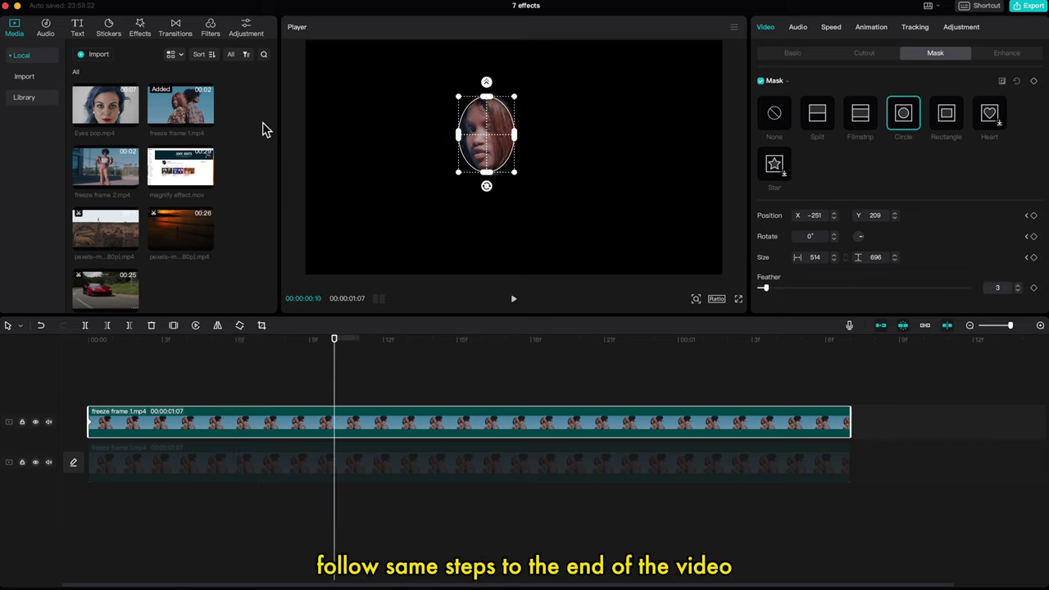
pyautogui.click(236, 369)
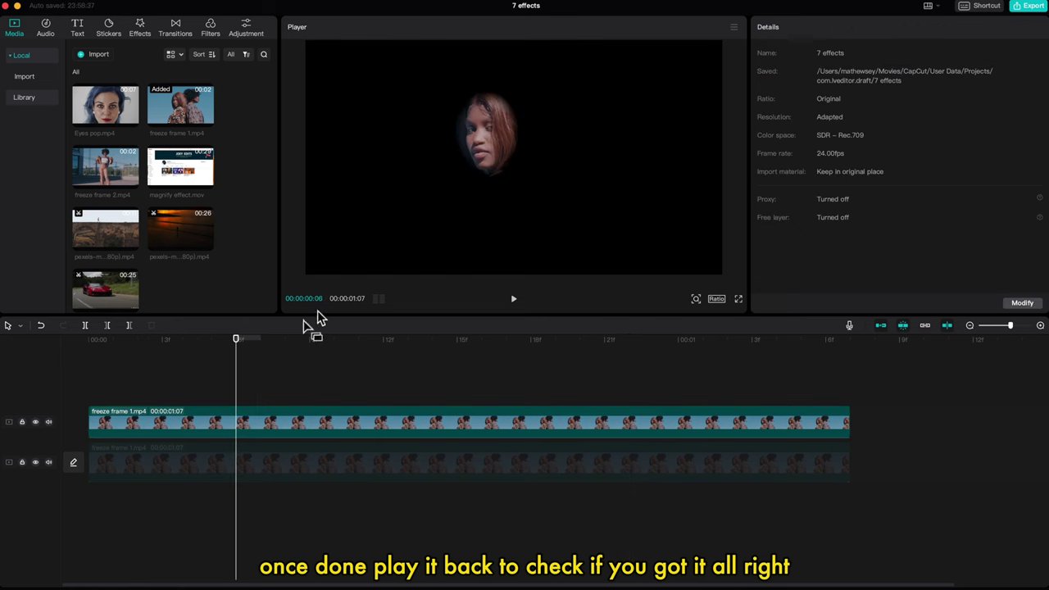
pyautogui.click(233, 428)
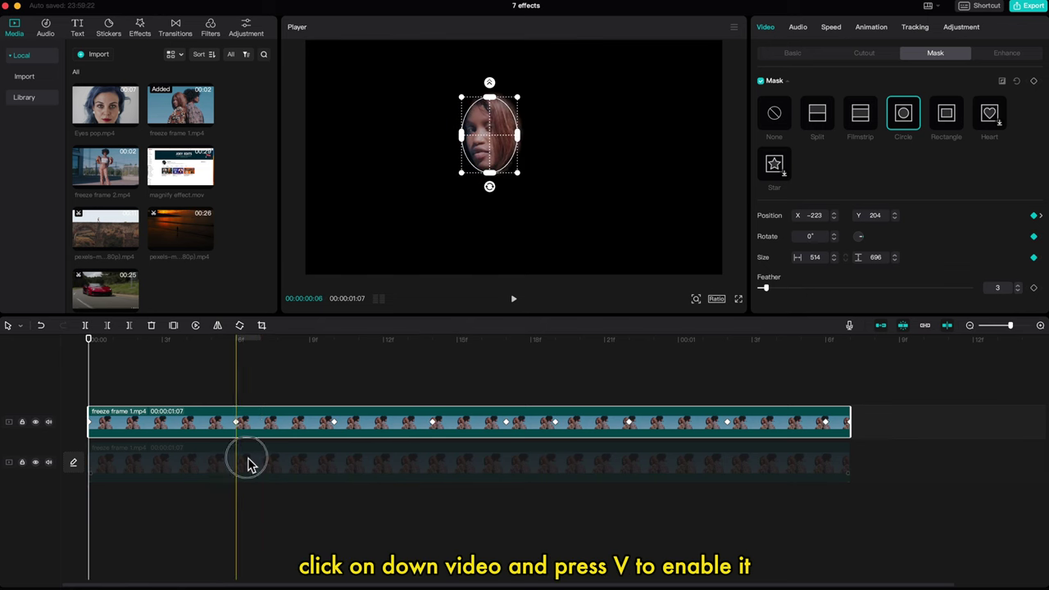
# - Reactivate the lower clip and add the Lens Blur effect at 50 above the clips
pyautogui.click(251, 463)
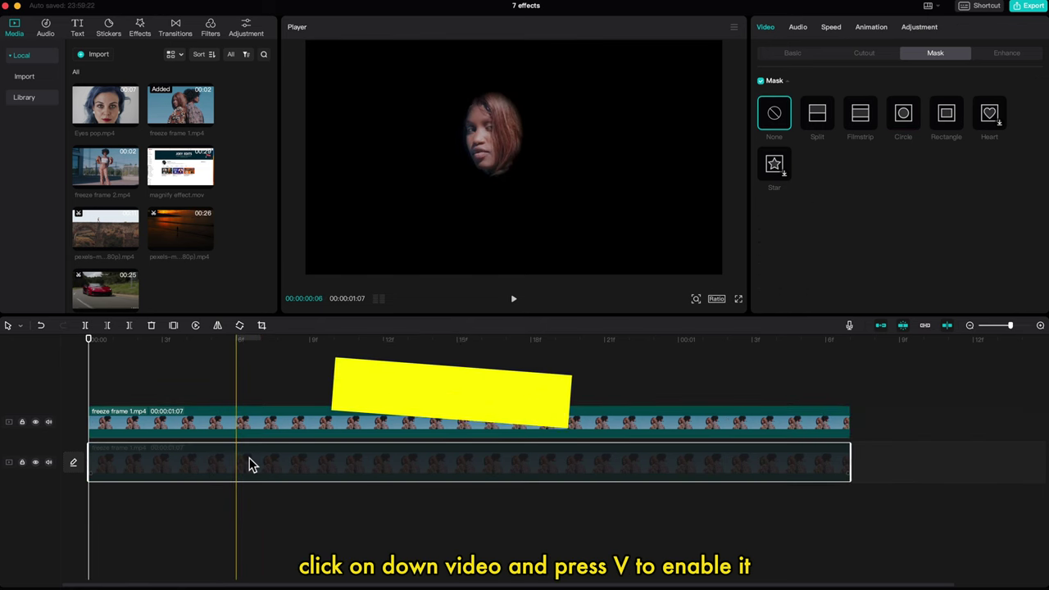
pyautogui.press('v')
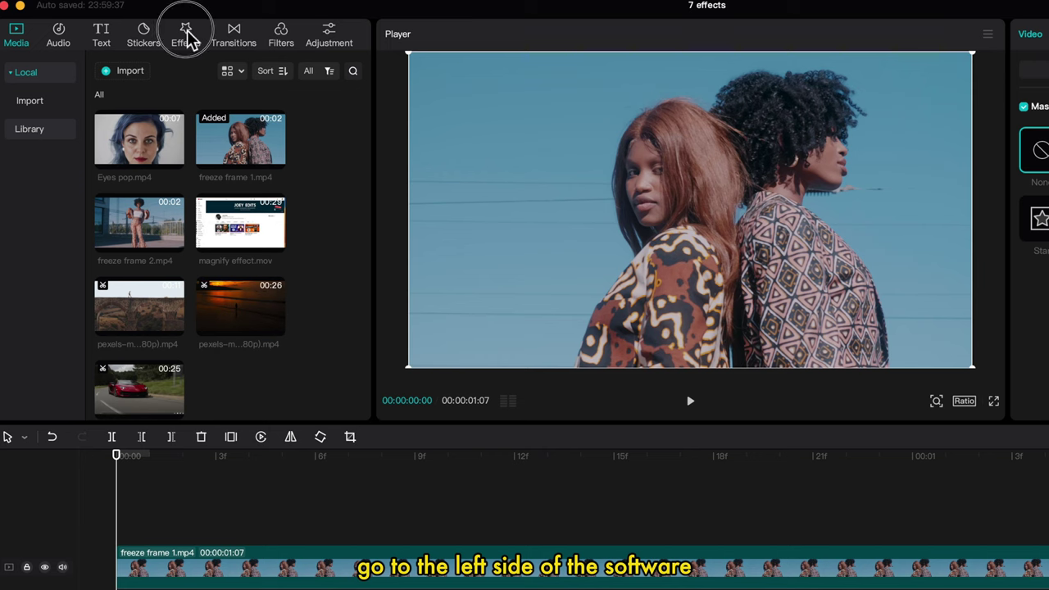
pyautogui.click(187, 37)
pyautogui.click(33, 77)
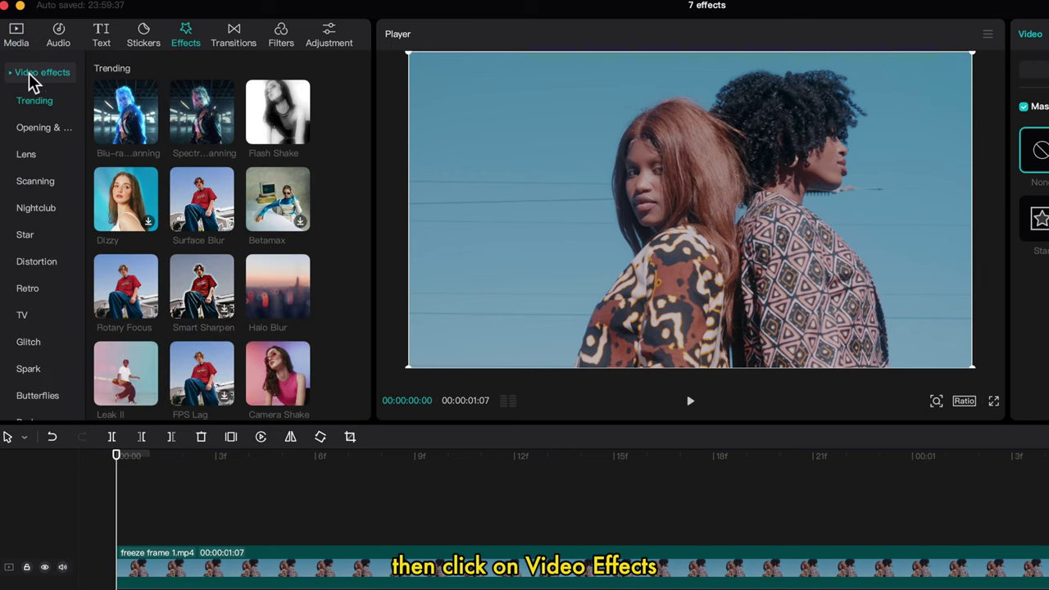
pyautogui.click(27, 156)
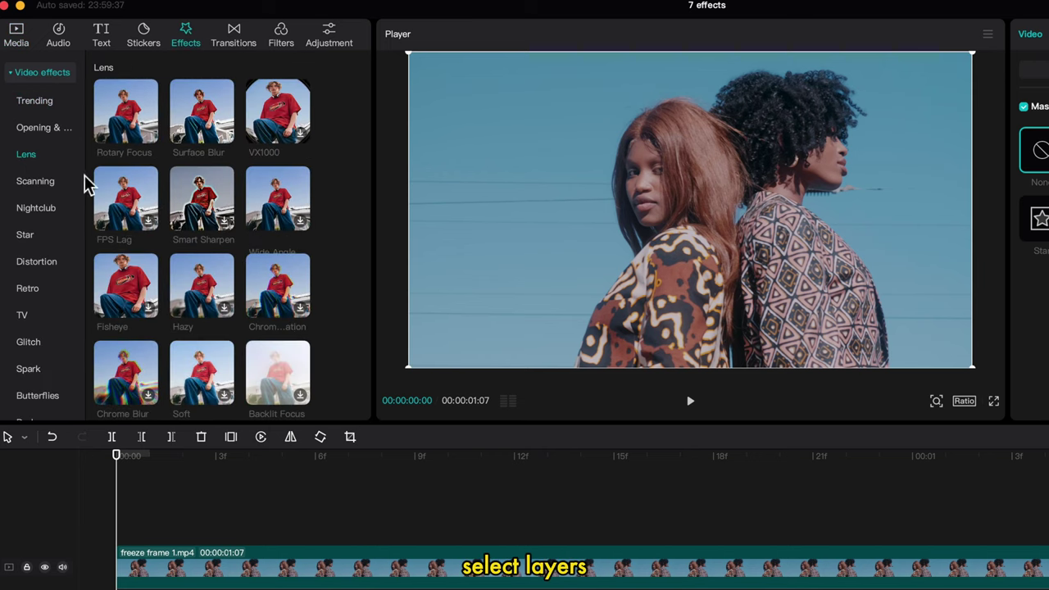
pyautogui.scroll(-3, 246, 328)
pyautogui.moveTo(279, 353); pyautogui.dragTo(190, 580)
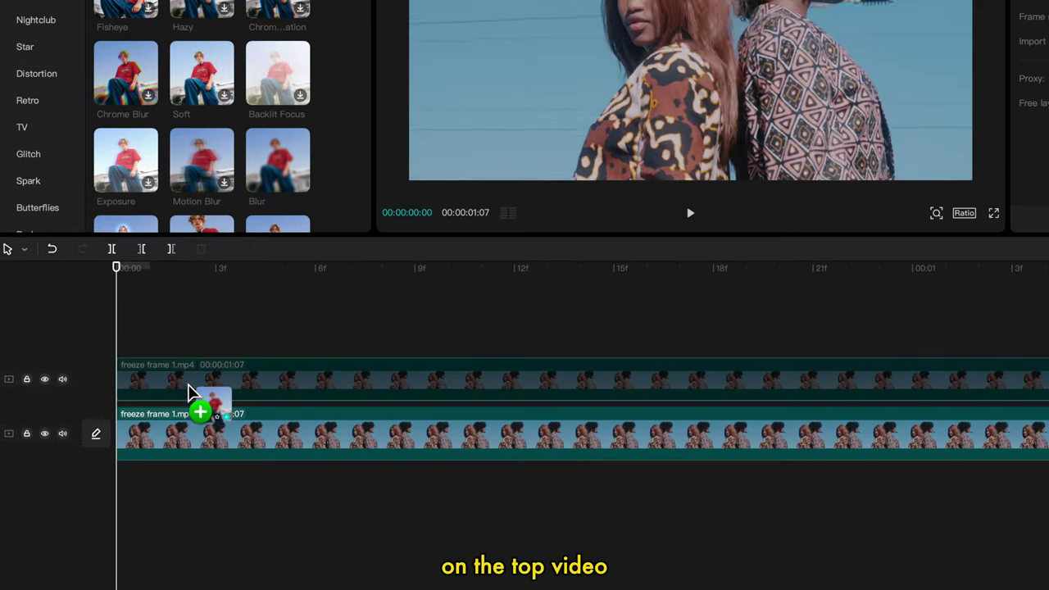
pyautogui.moveTo(190, 392); pyautogui.dragTo(188, 383)
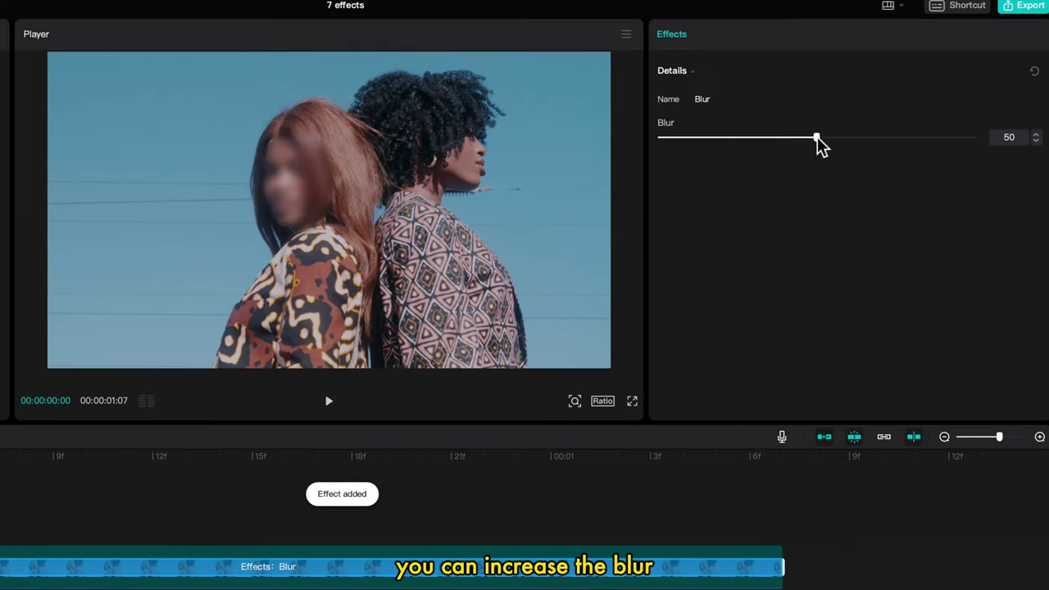